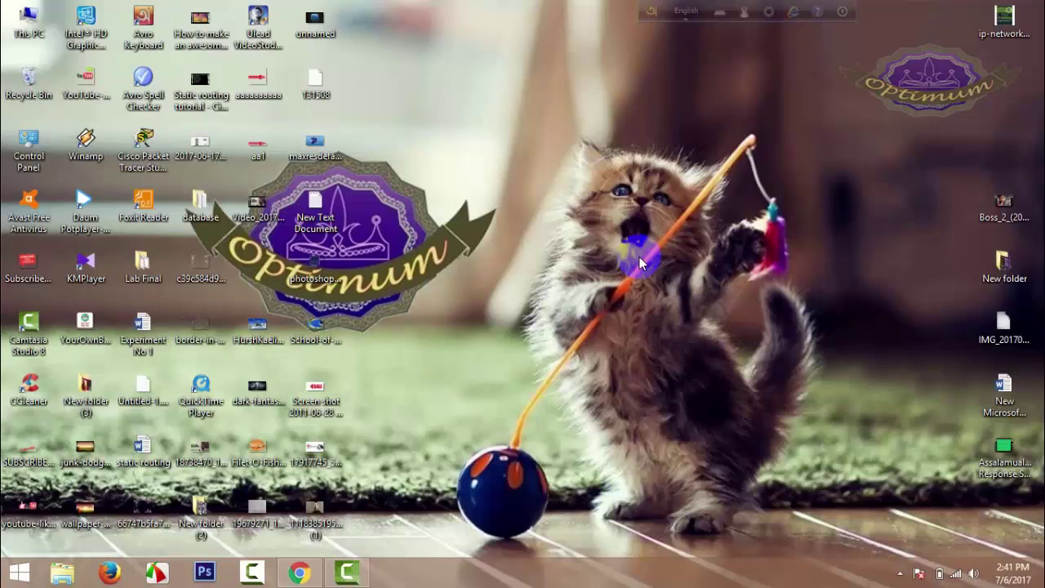
pyautogui.rightClick(620, 143)
pyautogui.click(641, 184)
pyautogui.rightClick(641, 183)
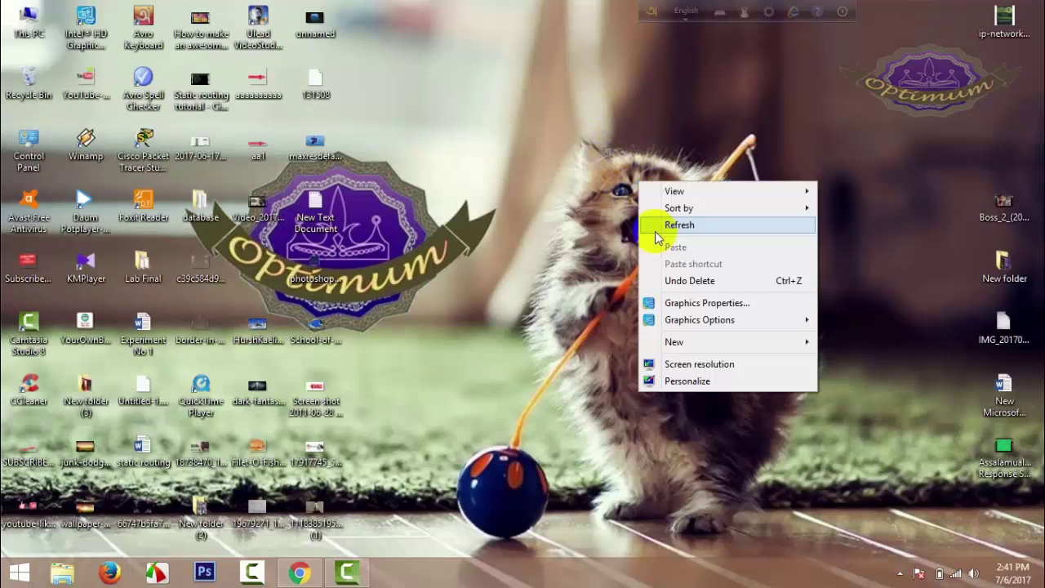
pyautogui.click(679, 226)
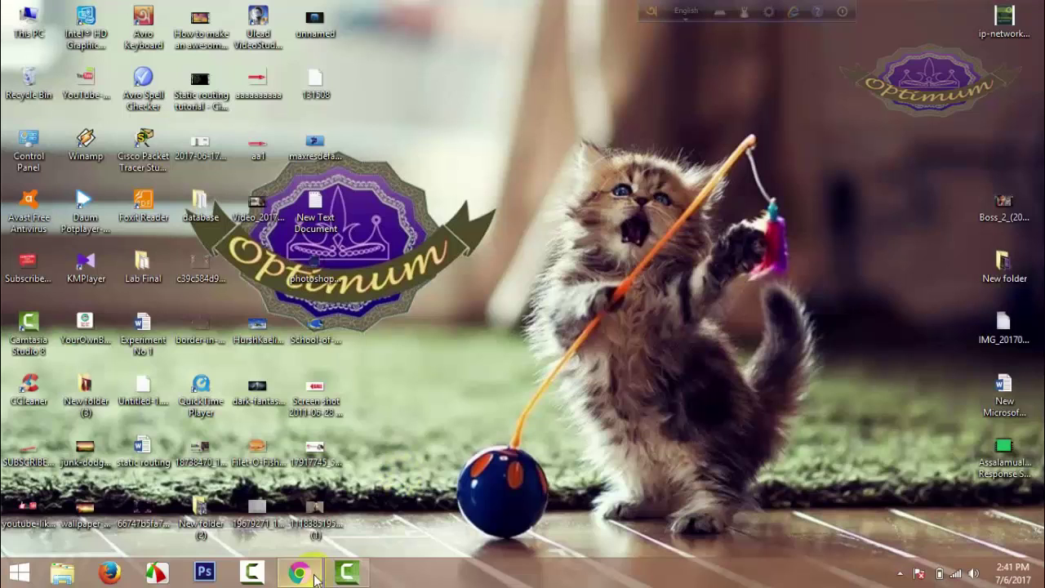
pyautogui.rightClick(503, 130)
pyautogui.click(555, 172)
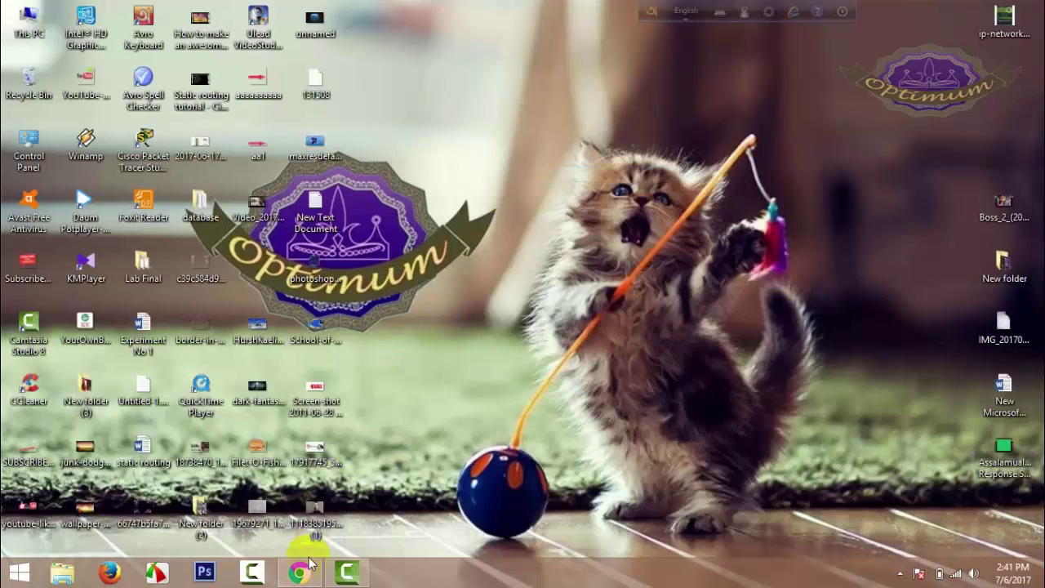
# - Switch to Camtasia Studio and look through its Library, Clip Bin and Callouts
pyautogui.click(345, 574)
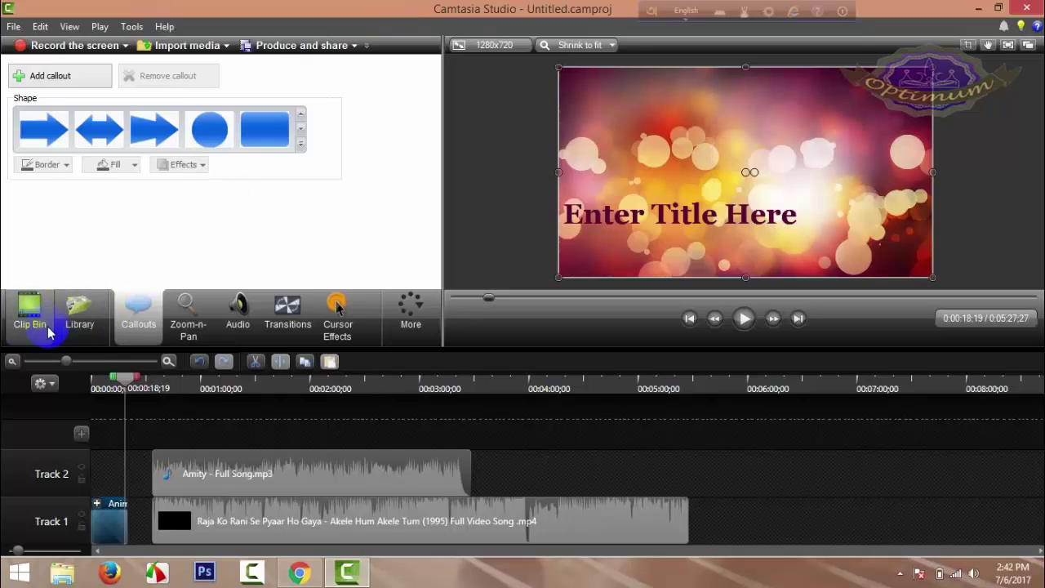
pyautogui.click(76, 313)
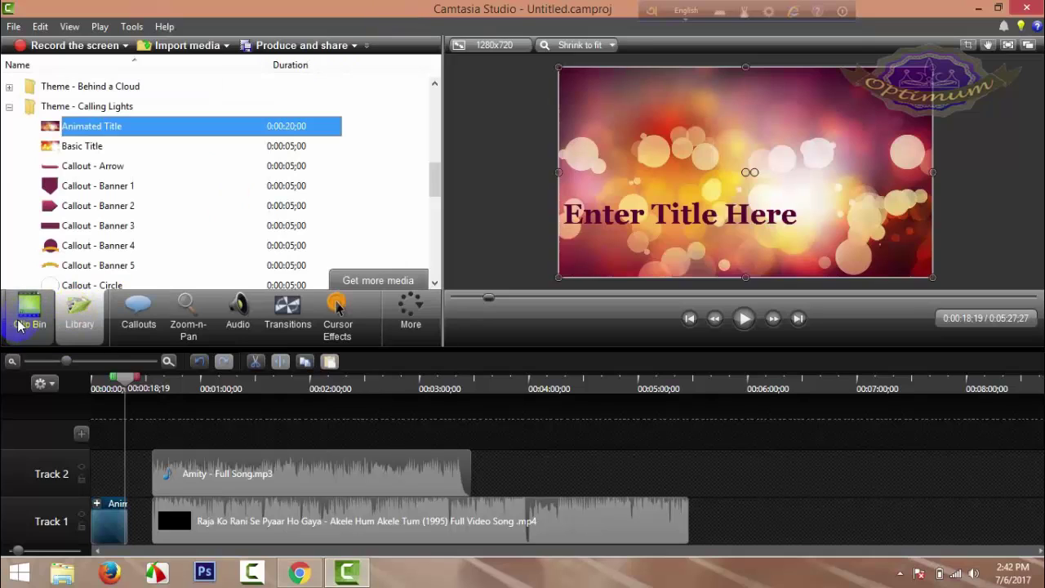
pyautogui.click(19, 326)
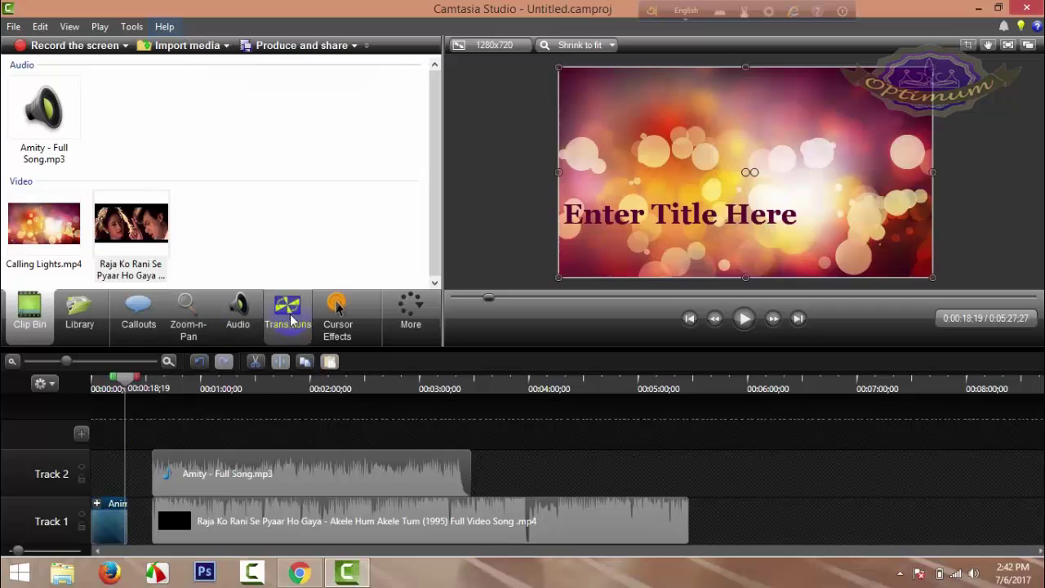
pyautogui.click(127, 331)
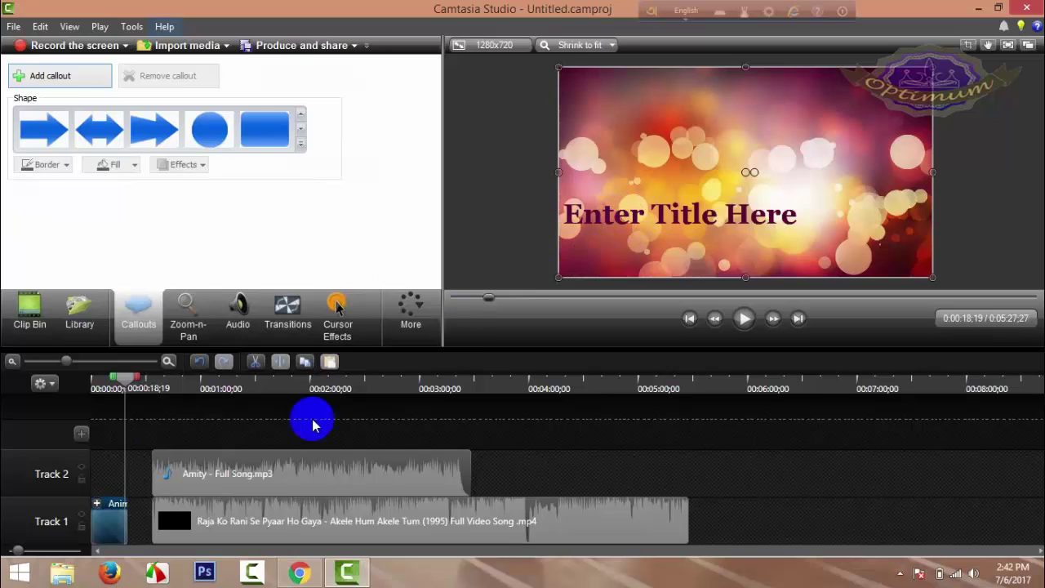
# - Move the playhead to 0:00:11;02 and select the animated title group at the start of Track 1
pyautogui.moveTo(127, 389); pyautogui.dragTo(114, 392)
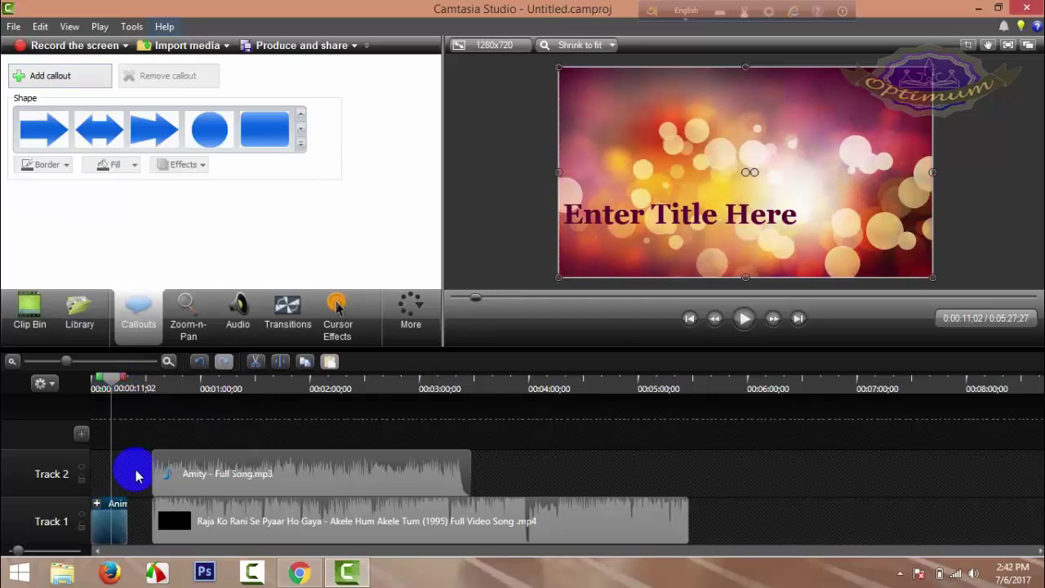
pyautogui.click(143, 472)
pyautogui.click(188, 472)
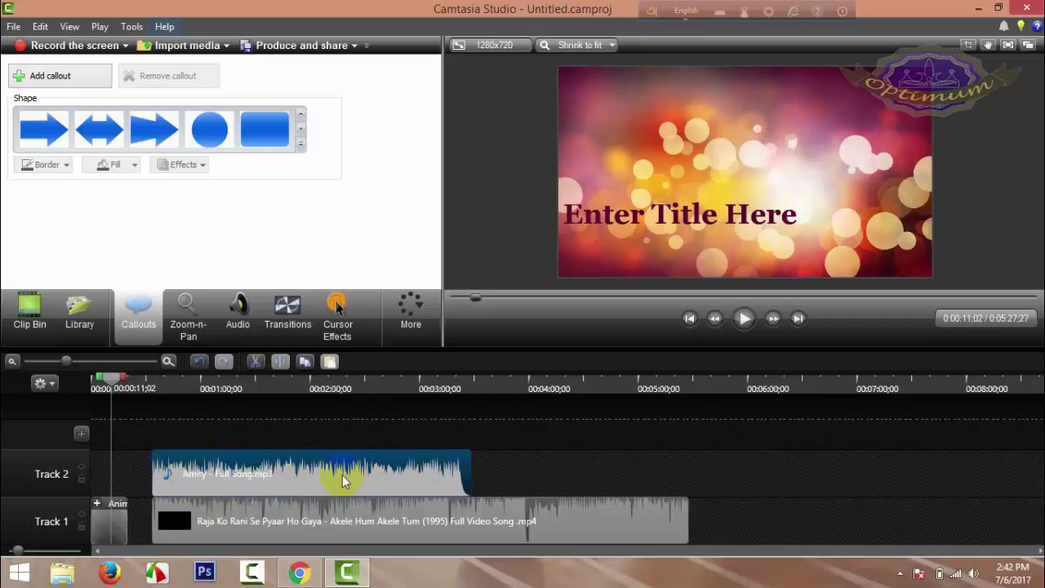
pyautogui.click(119, 522)
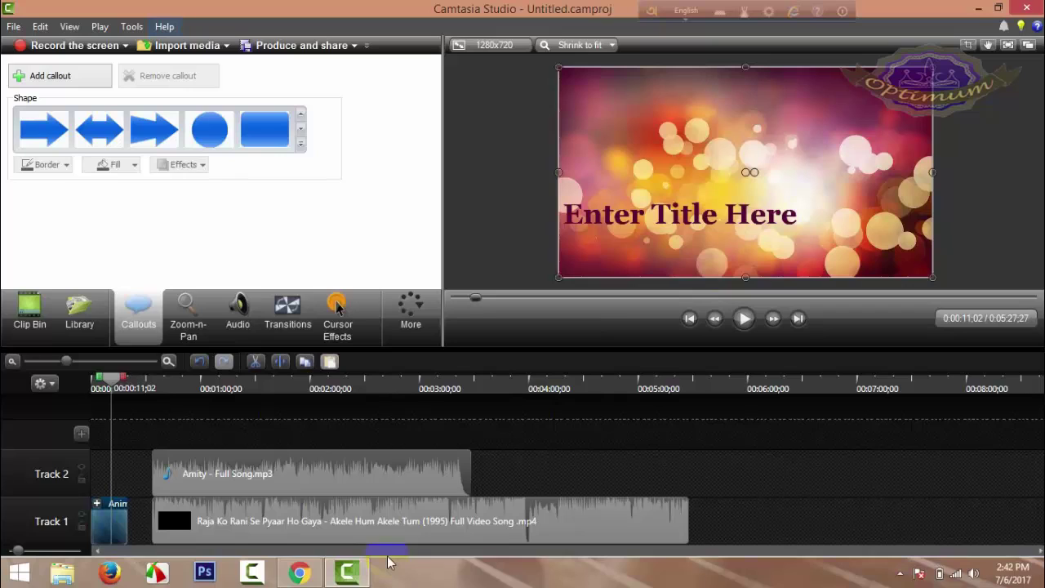
# - Ungroup the Animated Title group on Track 1 into its separate text and background video clips
pyautogui.rightClick(109, 532)
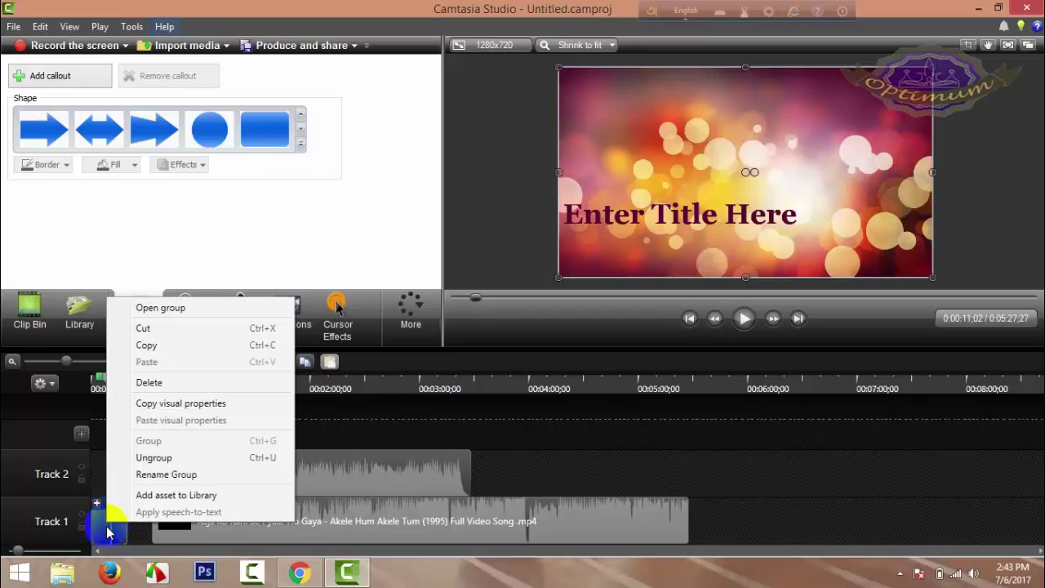
pyautogui.click(103, 477)
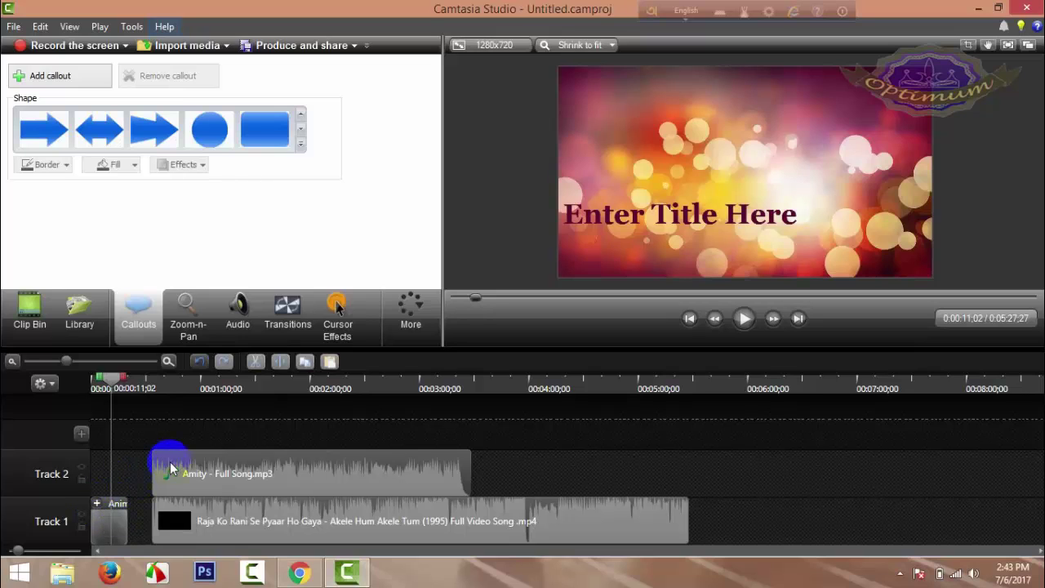
pyautogui.click(167, 361)
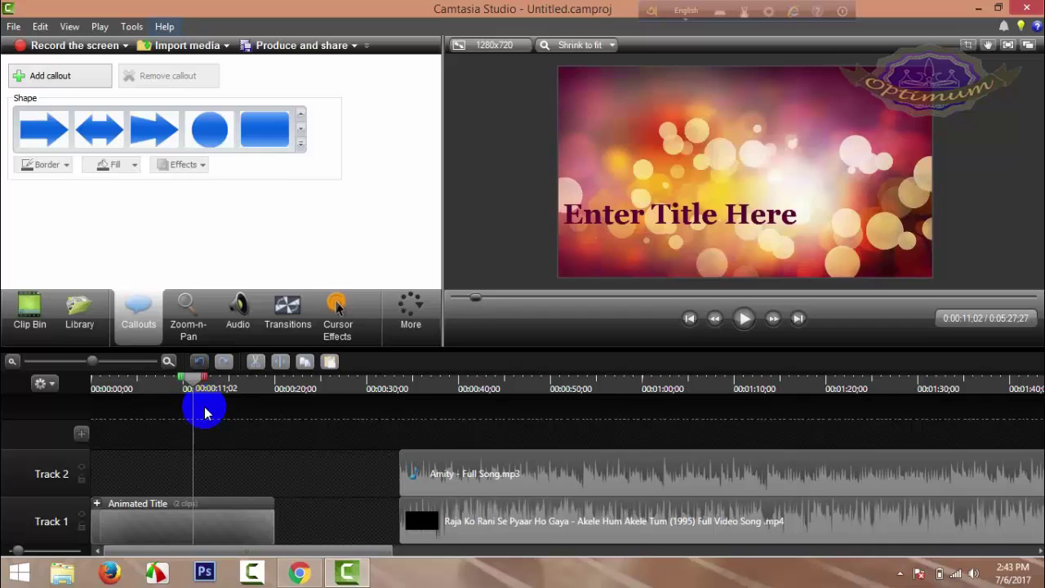
pyautogui.rightClick(140, 515)
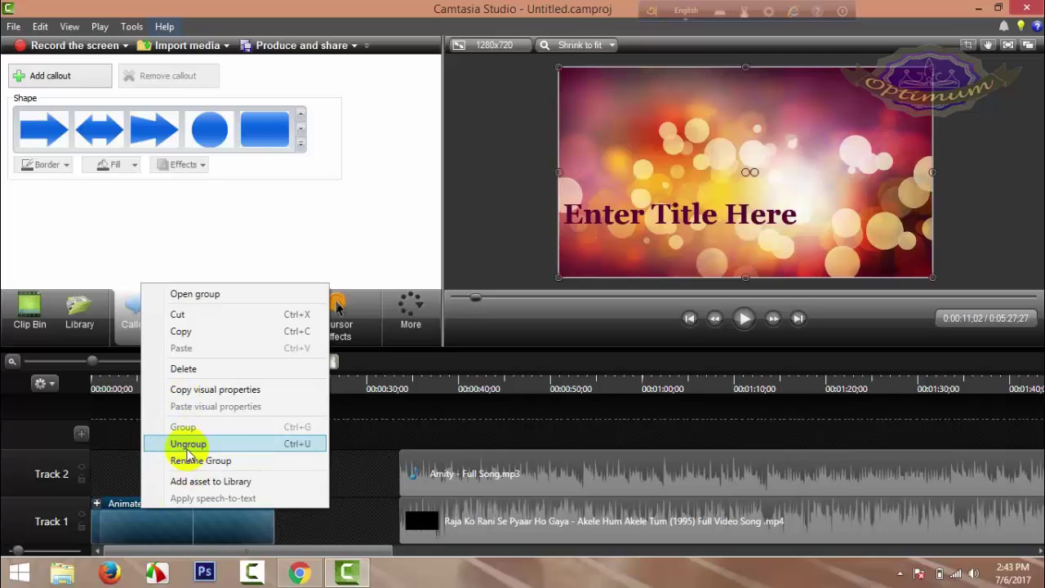
pyautogui.click(111, 489)
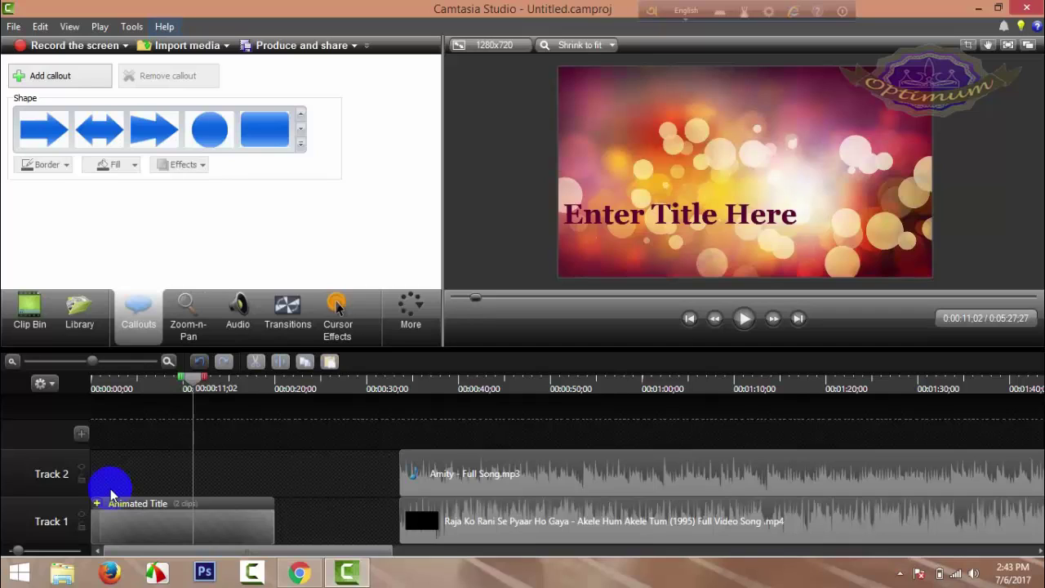
pyautogui.click(213, 530)
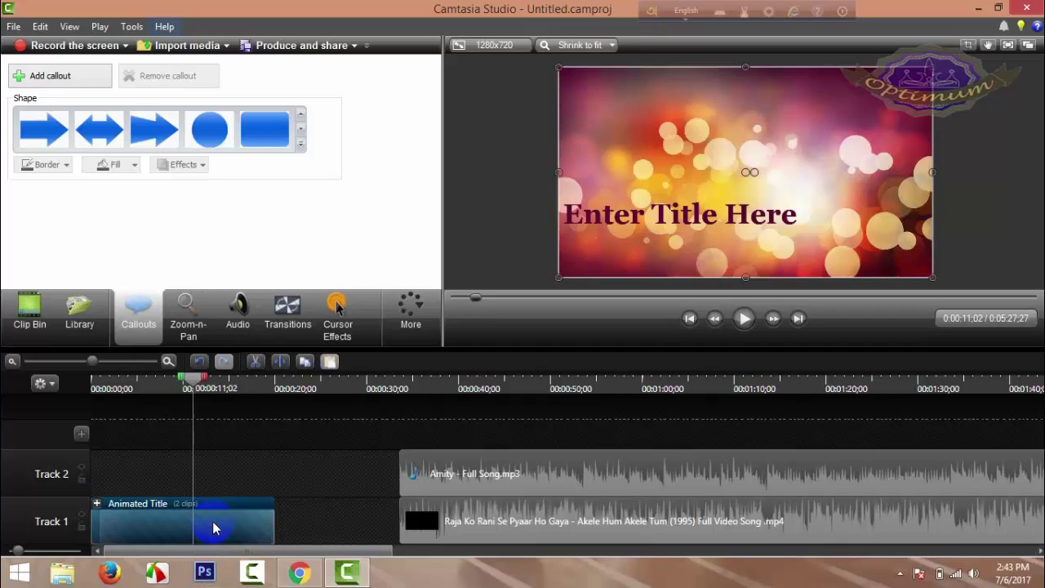
pyautogui.doubleClick(212, 524)
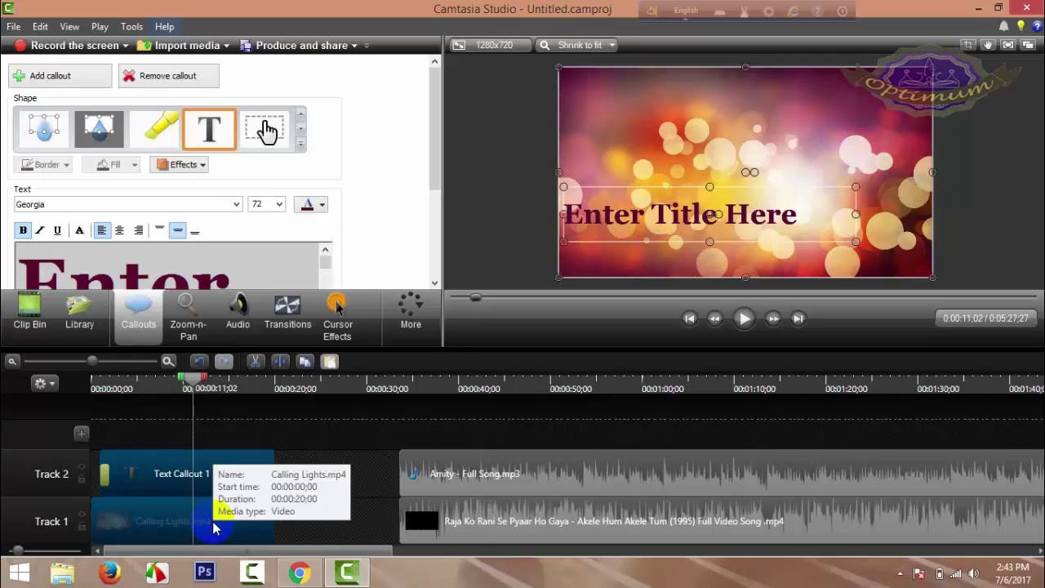
# - Check the two ungrouped parts by selecting Text Callout 1 and the Calling Lights.mp4 clip in turn
pyautogui.click(321, 520)
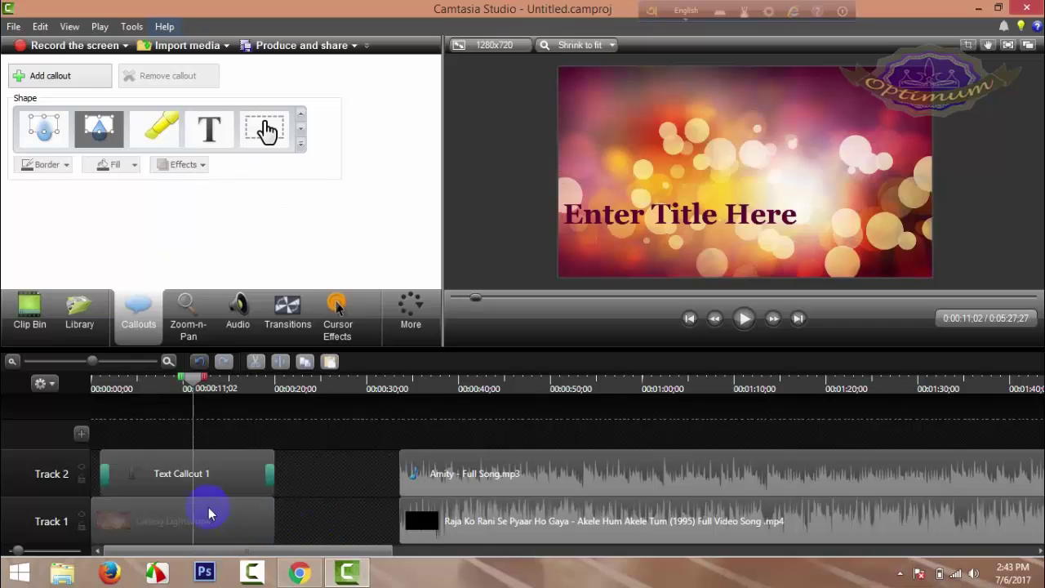
pyautogui.click(165, 482)
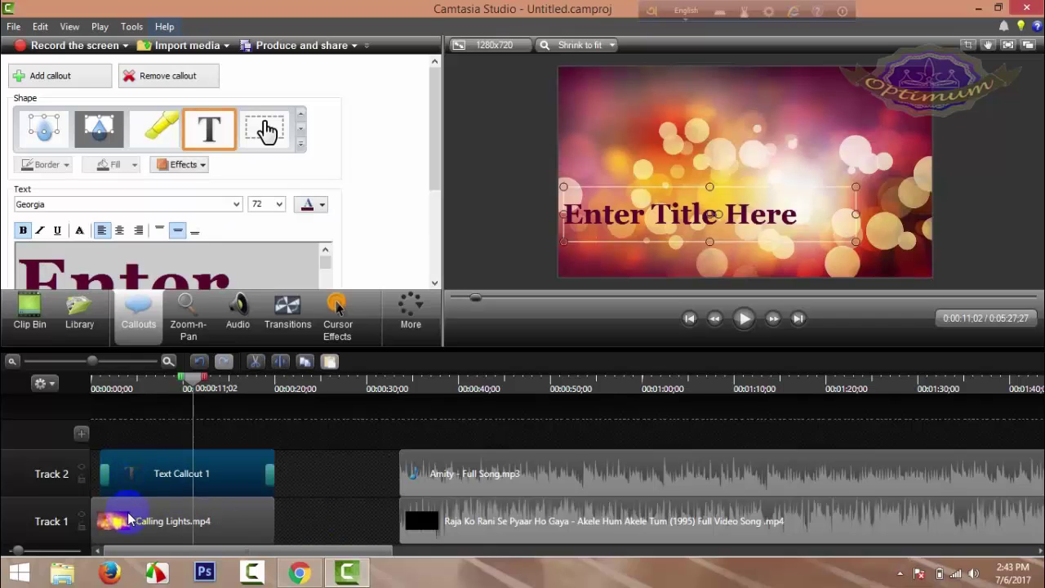
pyautogui.click(129, 520)
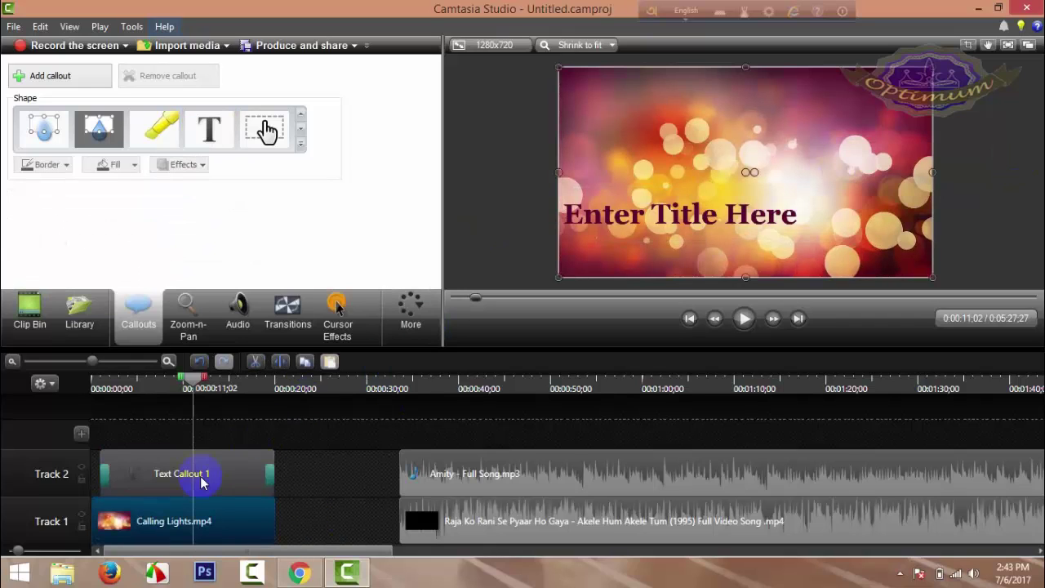
# - Move Text Callout 1 to a new track to preview the background alone, and return it to Track 2 above Calling Lights.mp4
pyautogui.moveTo(201, 483); pyautogui.dragTo(387, 416)
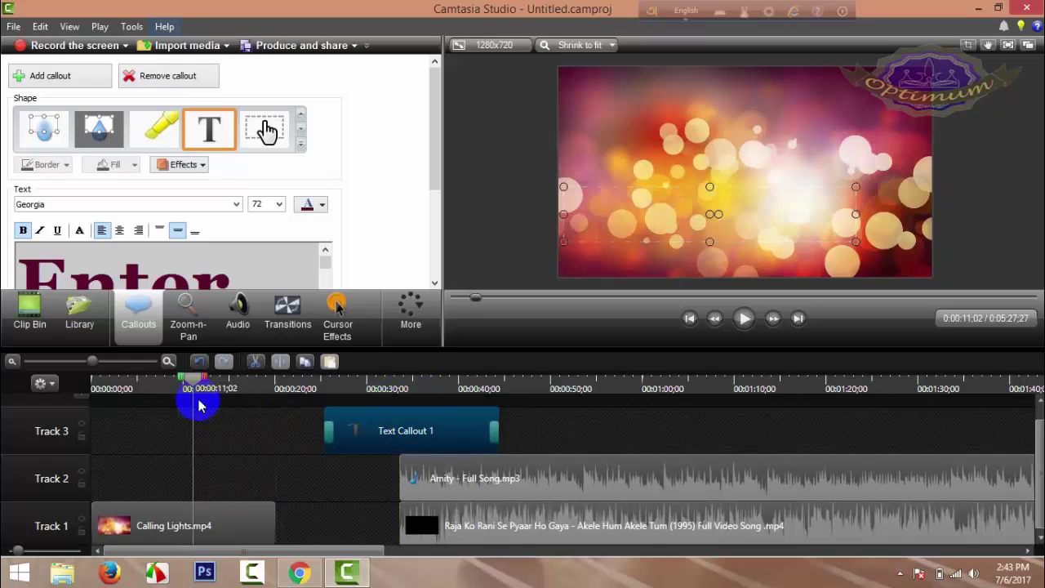
pyautogui.click(190, 381)
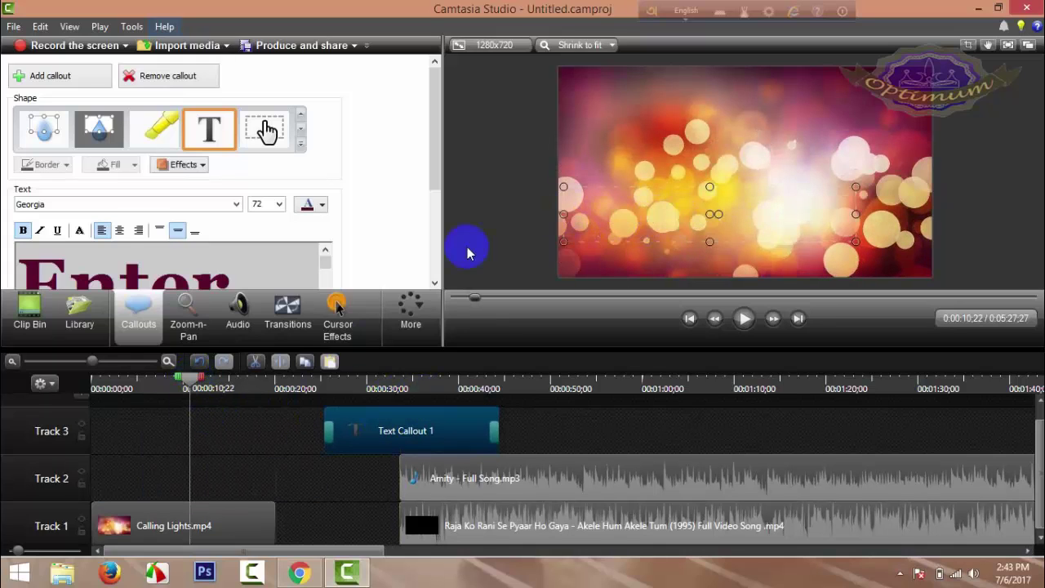
pyautogui.moveTo(191, 377)
pyautogui.mouseDown()
pyautogui.moveTo(158, 384)
pyautogui.moveTo(196, 385)
pyautogui.mouseUp()
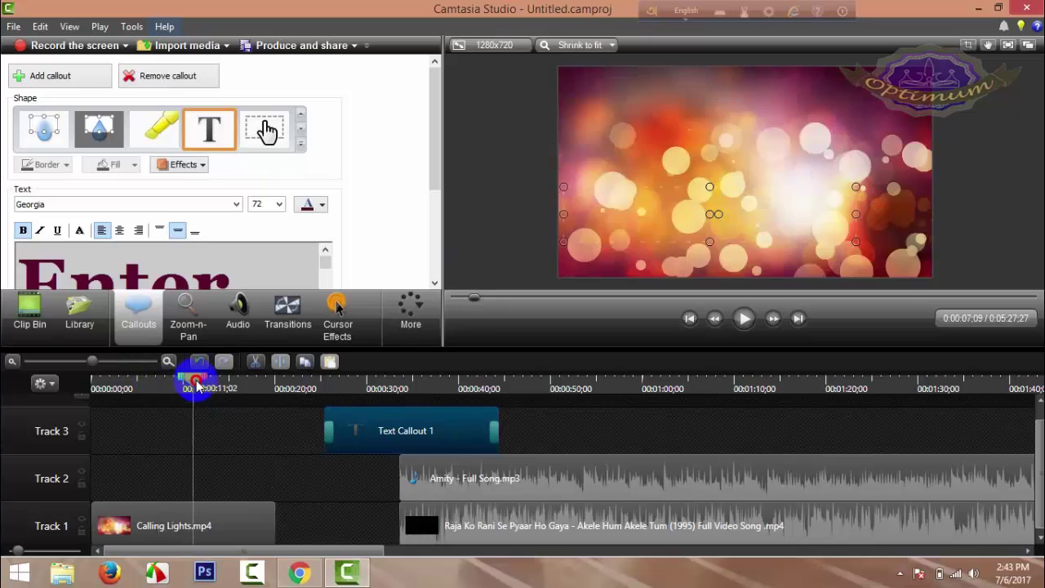
pyautogui.moveTo(384, 427); pyautogui.dragTo(174, 481)
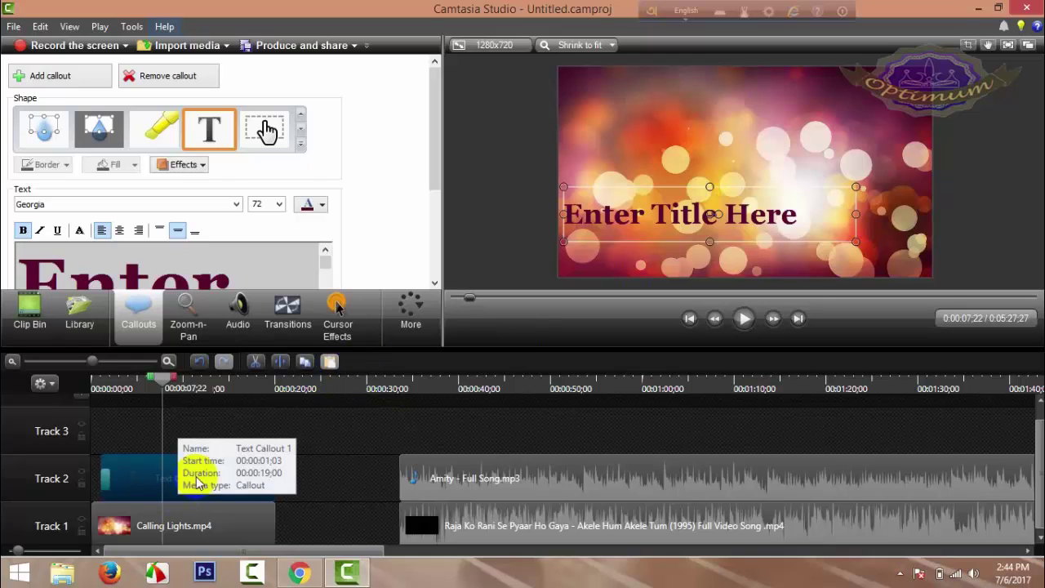
pyautogui.click(177, 427)
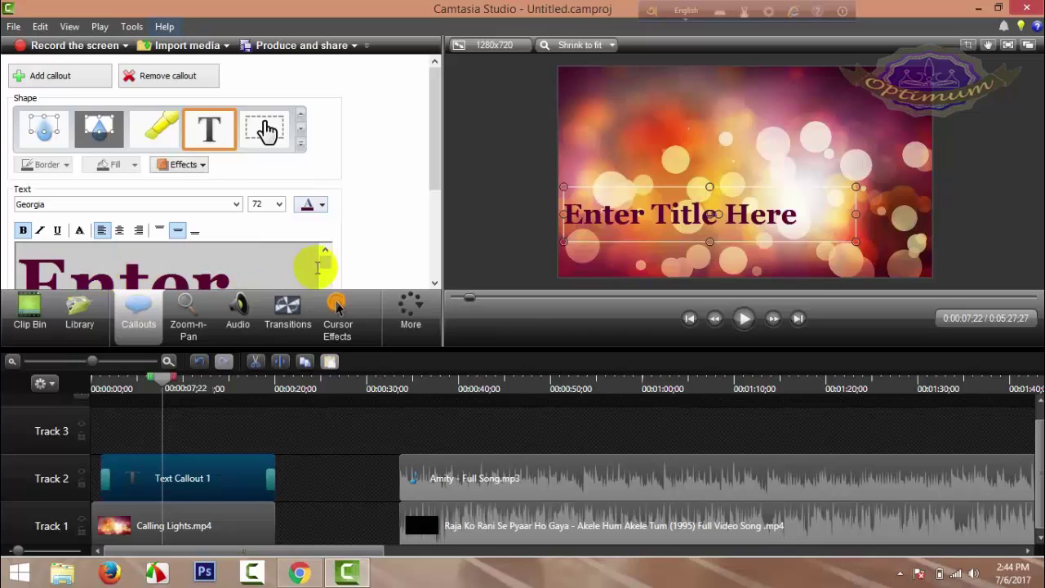
# - Replace the placeholder title in Text Callout 1 with the text "Optimum"
pyautogui.scroll(-3, 328, 269)
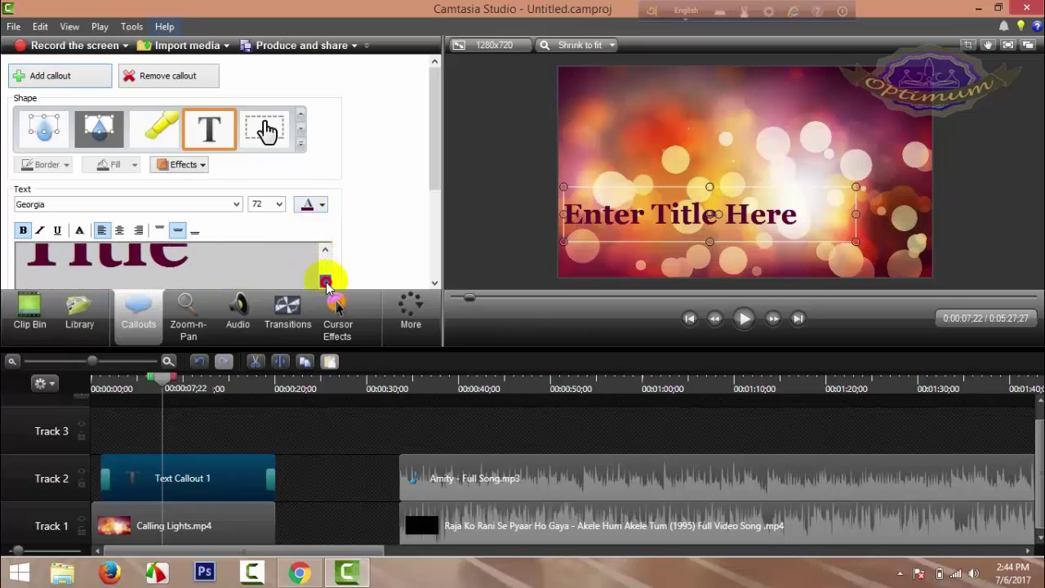
pyautogui.click(324, 267)
pyautogui.scroll(-2, 313, 278)
pyautogui.scroll(2, 314, 277)
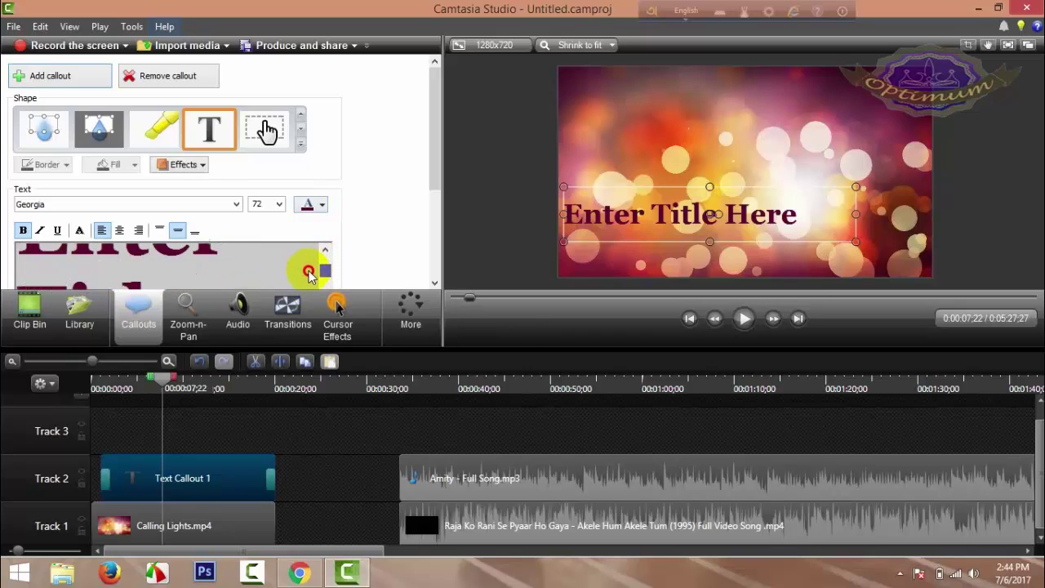
pyautogui.scroll(-1, 314, 278)
pyautogui.scroll(1, 324, 271)
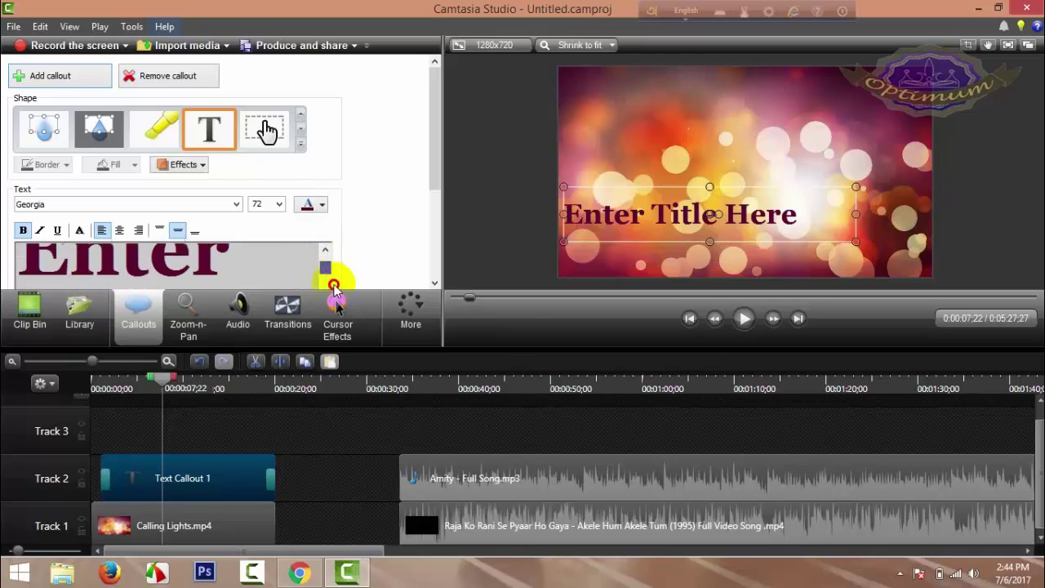
pyautogui.scroll(-2, 239, 281)
pyautogui.moveTo(238, 281); pyautogui.dragTo(4, 164)
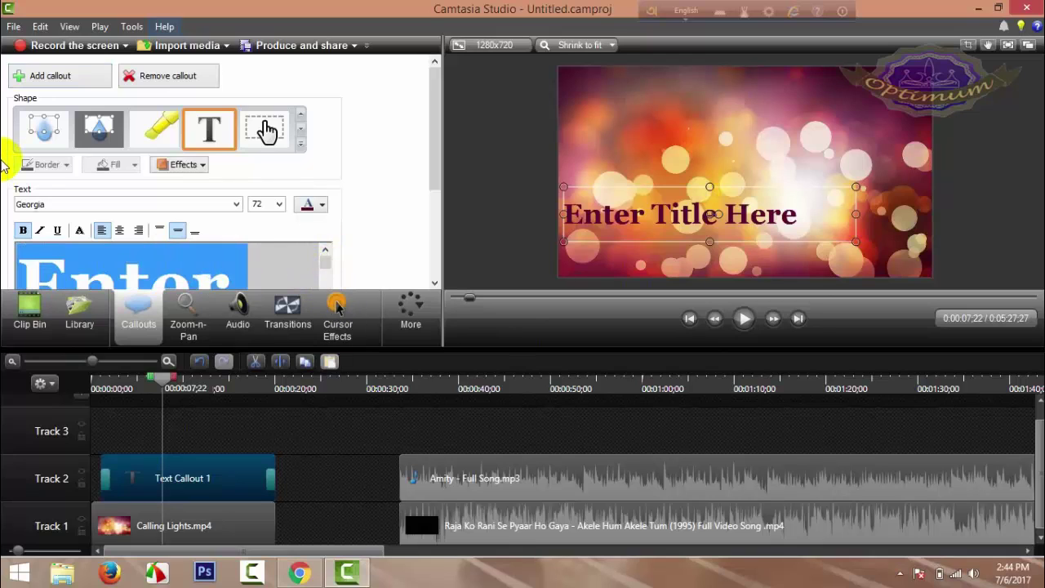
pyautogui.press('Delete')
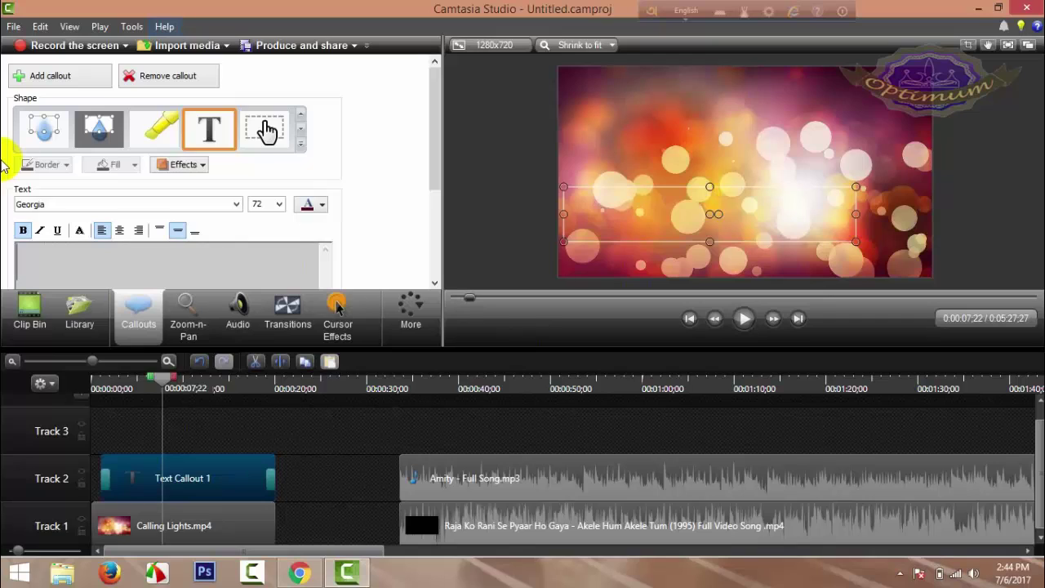
pyautogui.write('Op')
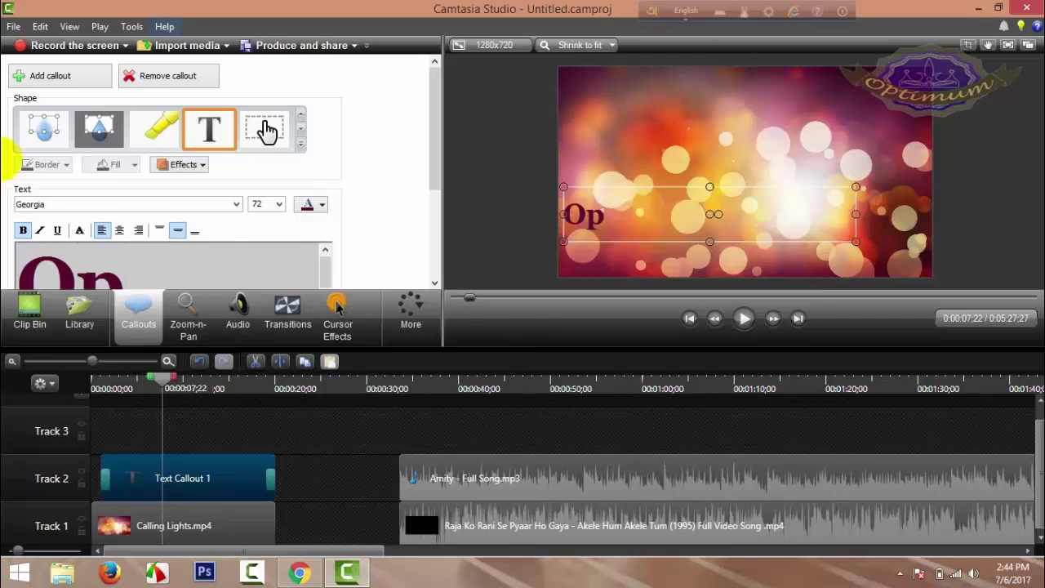
pyautogui.write('timum')
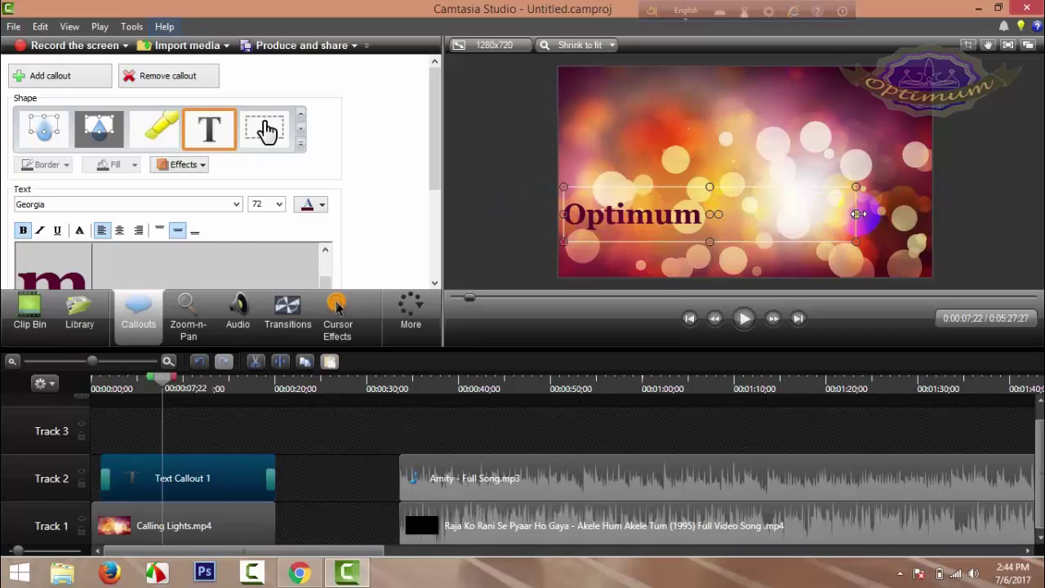
# - Narrow the callout's text box to fit the word Optimum and move it over the bright area in the right half of the video frame
pyautogui.moveTo(857, 214); pyautogui.dragTo(714, 214)
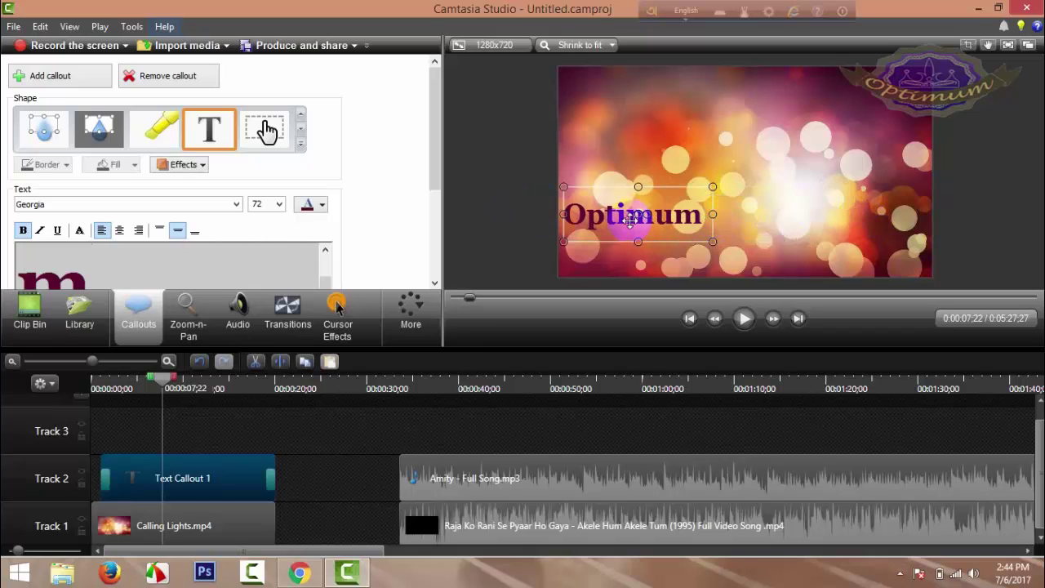
pyautogui.moveTo(631, 219); pyautogui.dragTo(788, 210)
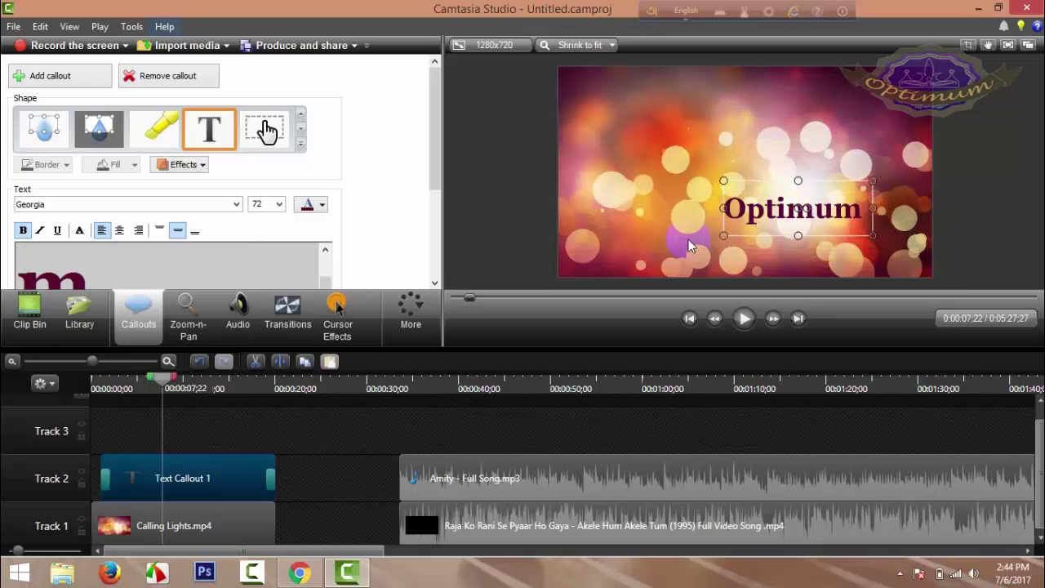
# - Try red and white on the Optimum title text, and set its colour to blue
pyautogui.moveTo(280, 261); pyautogui.dragTo(6, 164)
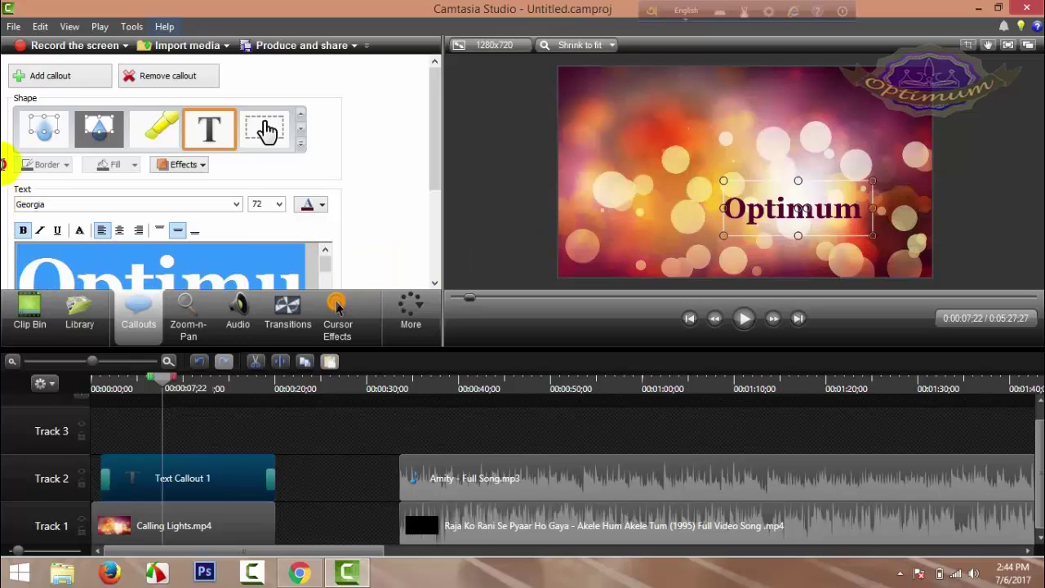
pyautogui.click(324, 205)
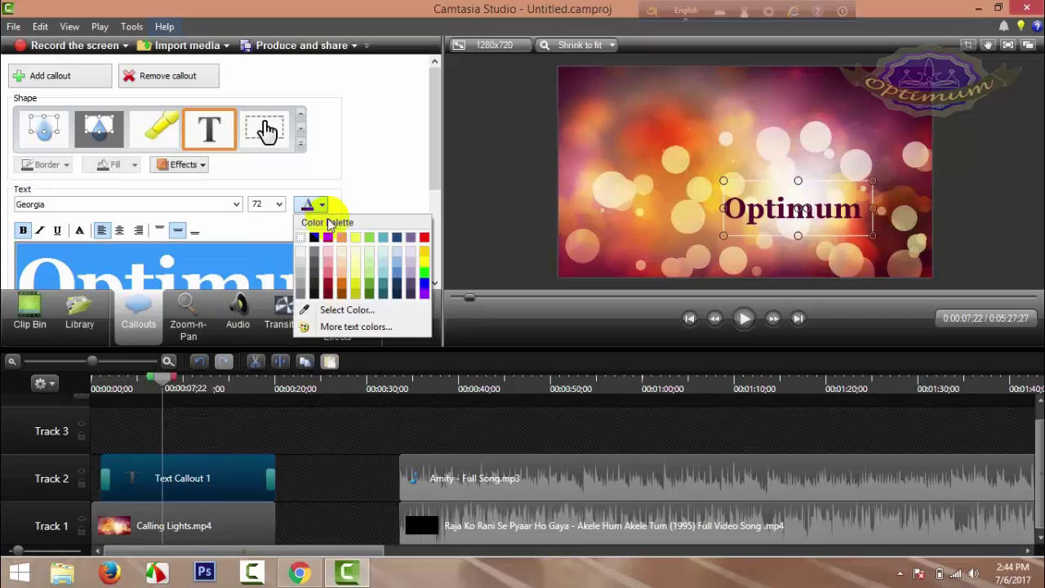
pyautogui.click(428, 245)
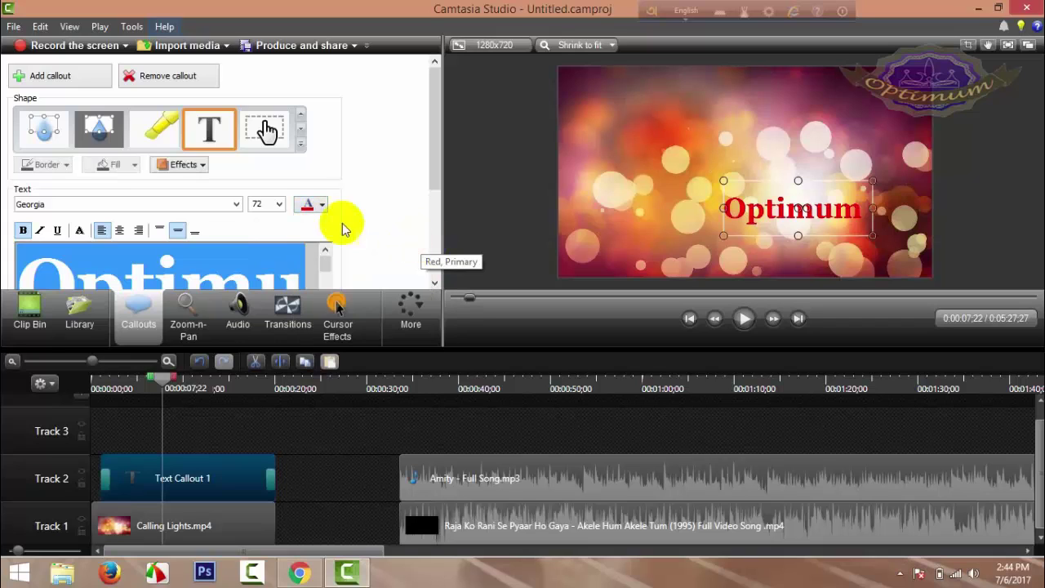
pyautogui.click(313, 205)
pyautogui.click(301, 256)
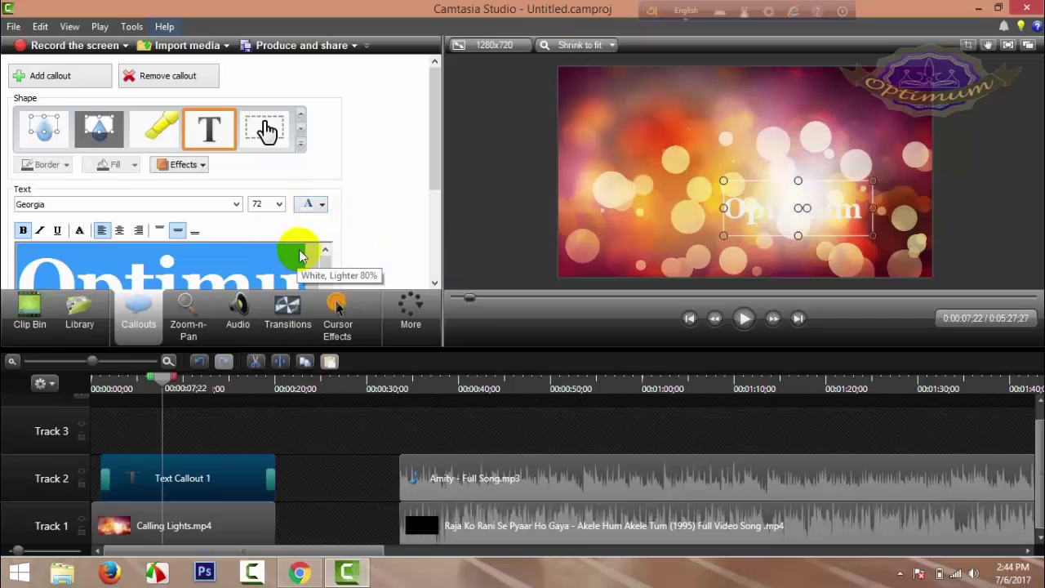
pyautogui.click(311, 205)
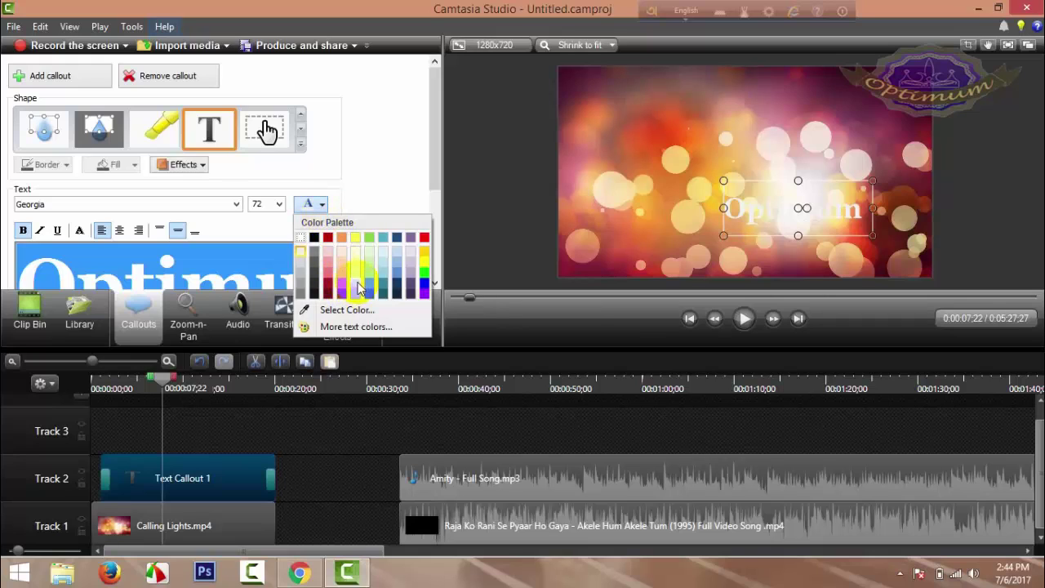
pyautogui.click(424, 285)
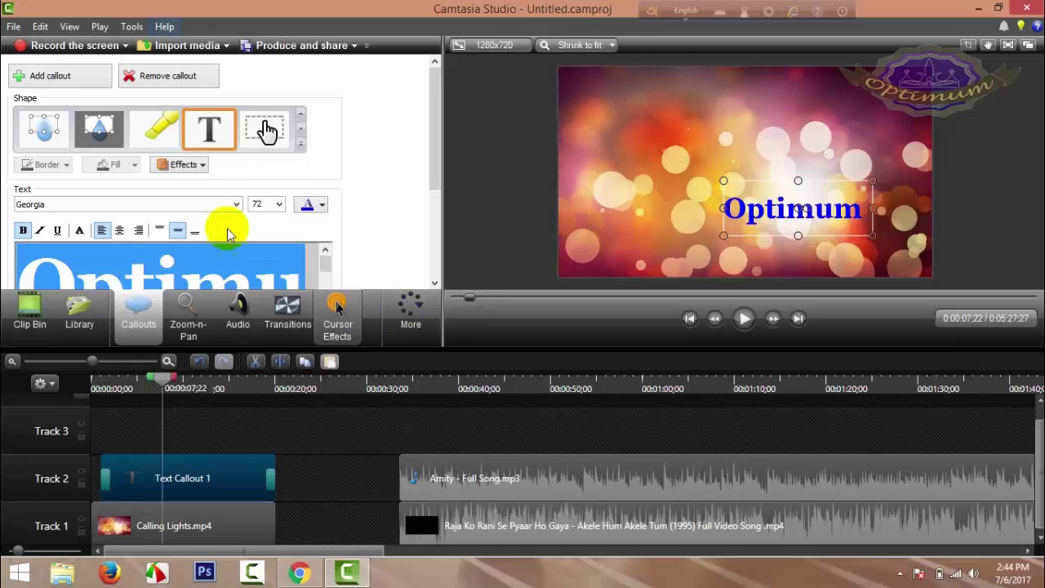
# - Make the Optimum text italic and underlined with a shadow, and centre it horizontally in its text box
pyautogui.click(40, 229)
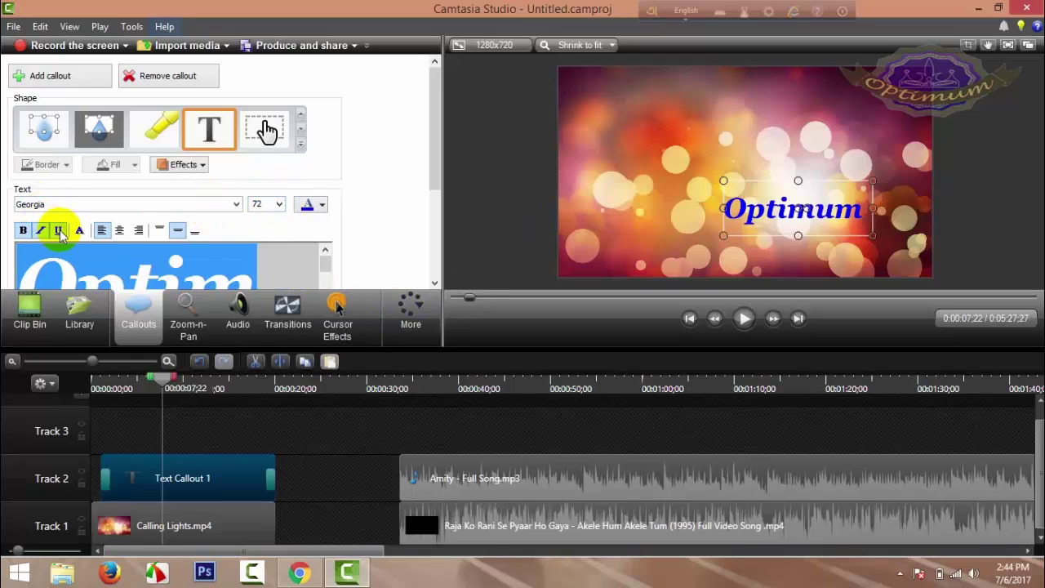
pyautogui.click(60, 231)
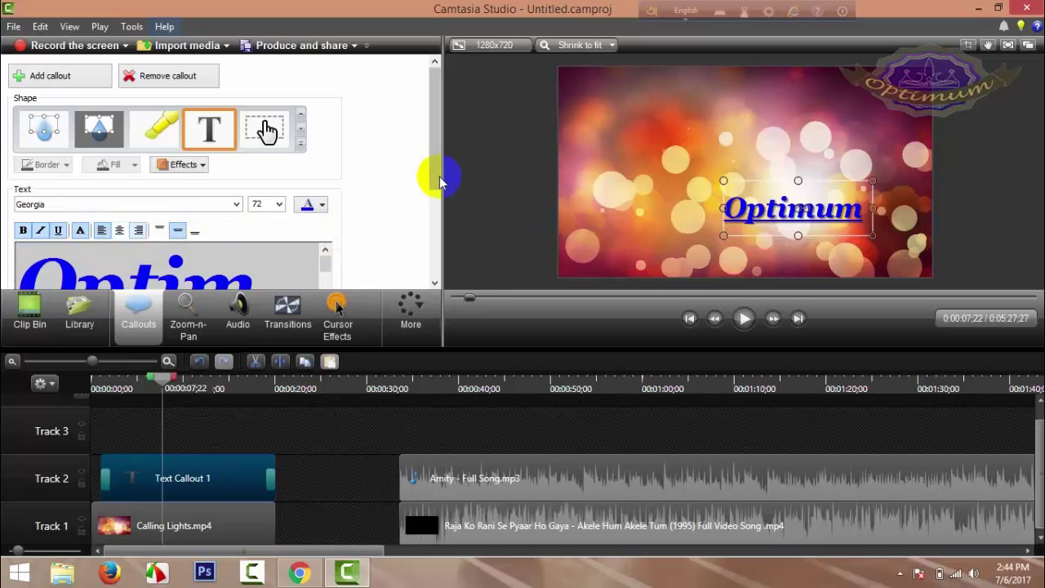
pyautogui.moveTo(440, 181); pyautogui.dragTo(432, 234)
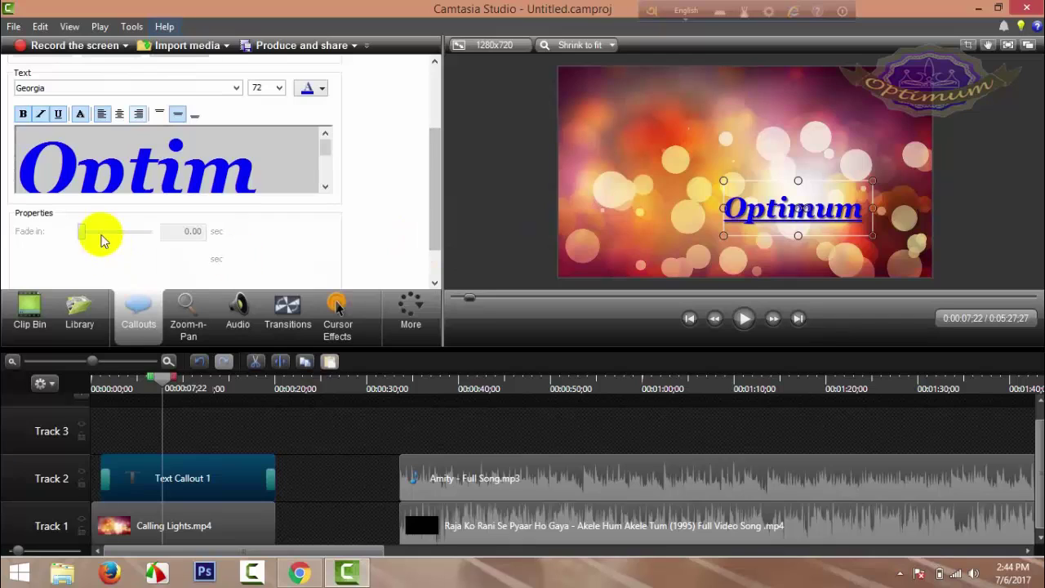
pyautogui.click(428, 189)
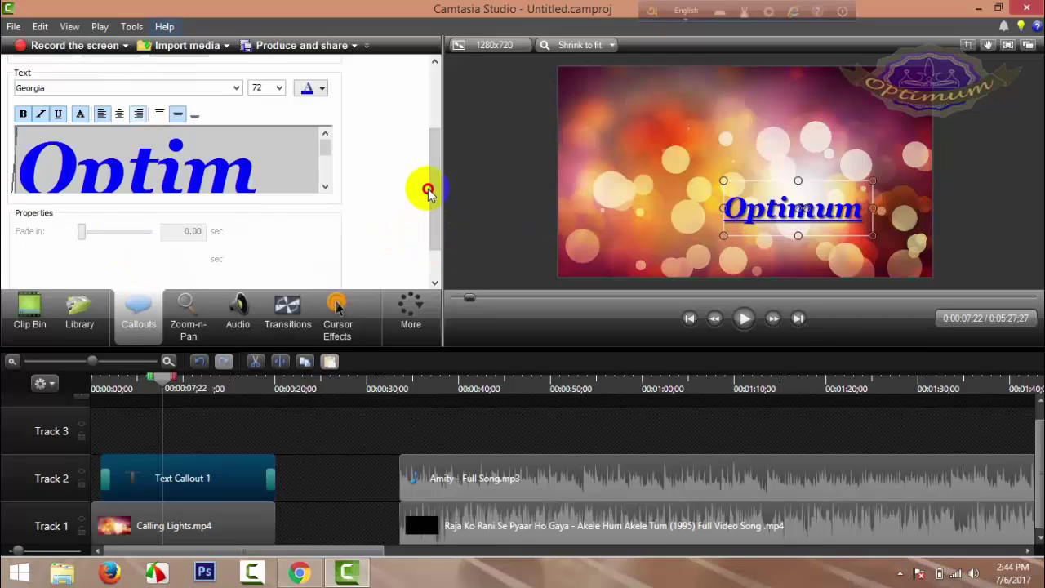
pyautogui.click(120, 114)
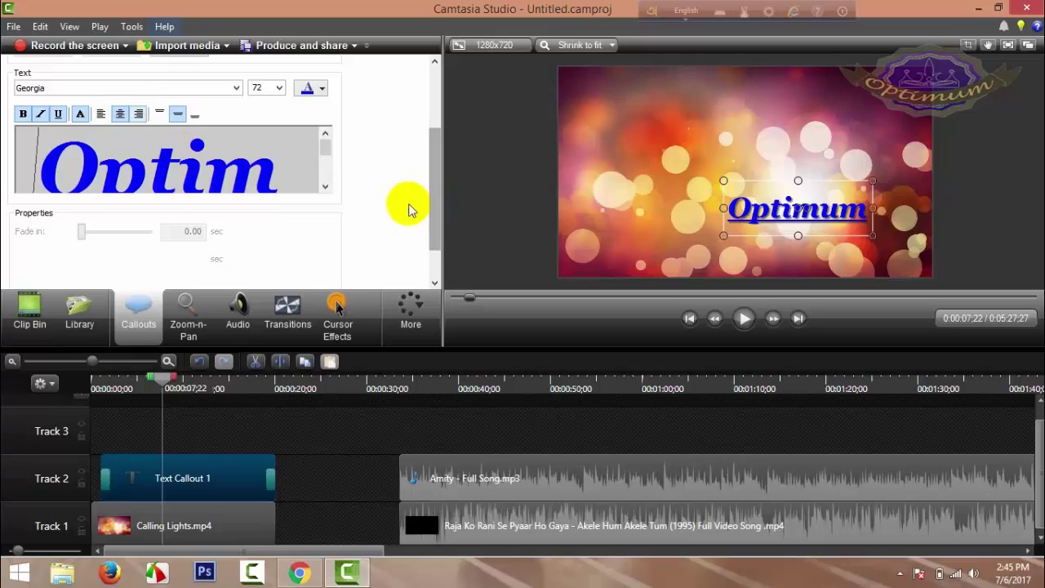
# - Play the title from the start of the timeline to review the formatted text over the background, and pause it
pyautogui.rightClick(166, 443)
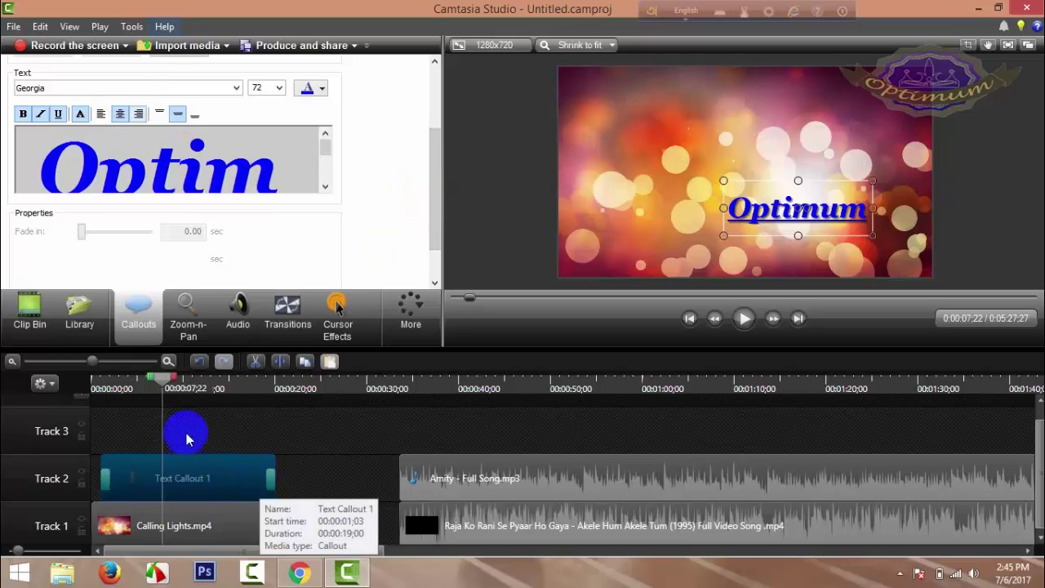
pyautogui.moveTo(163, 378); pyautogui.dragTo(46, 383)
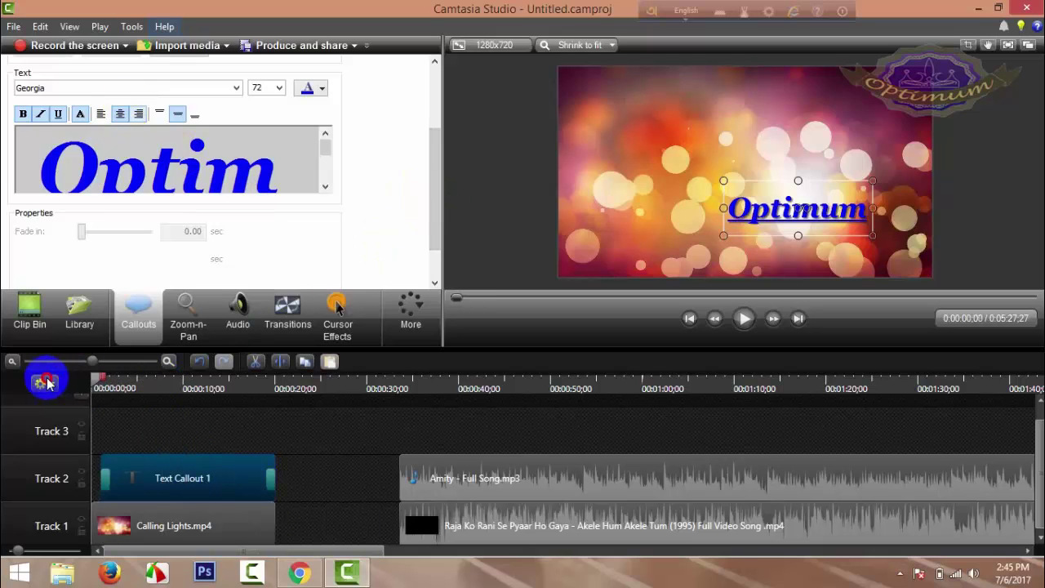
pyautogui.click(742, 324)
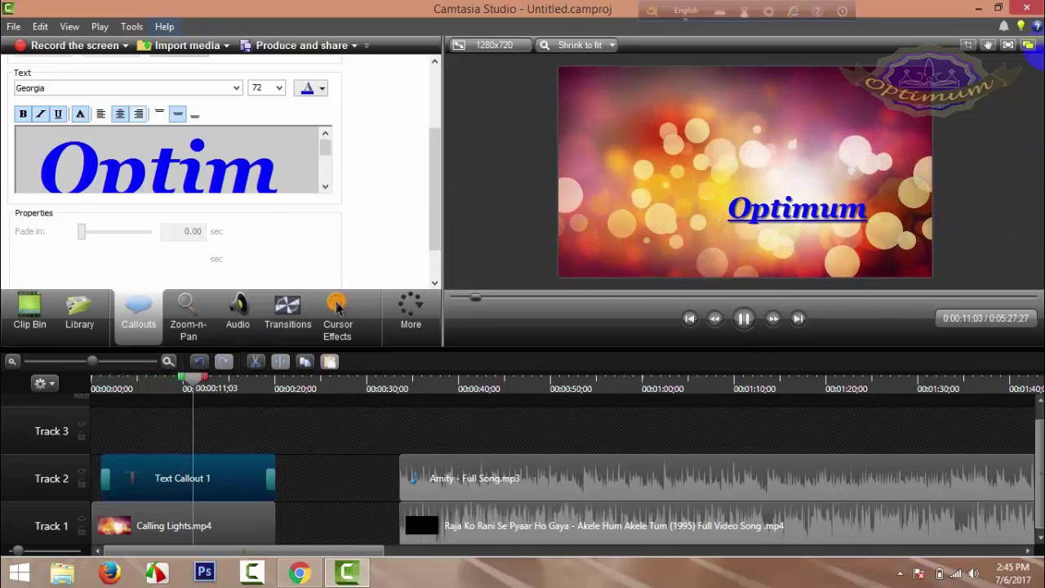
pyautogui.click(744, 320)
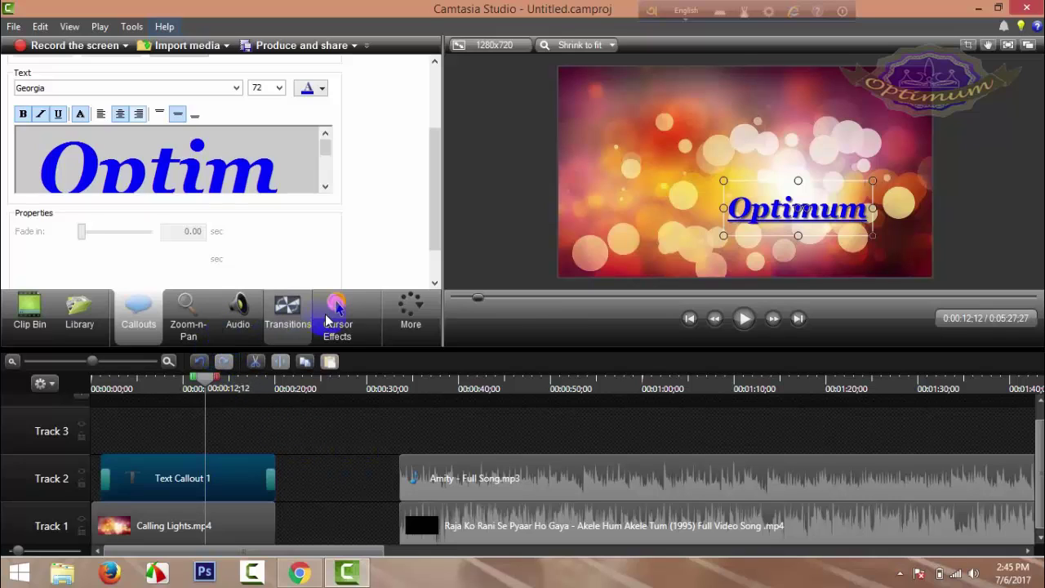
# - Add a Cube rotate transition to the start of Text Callout 1 and Circle reveal to its end, and lengthen both transitions
pyautogui.click(293, 329)
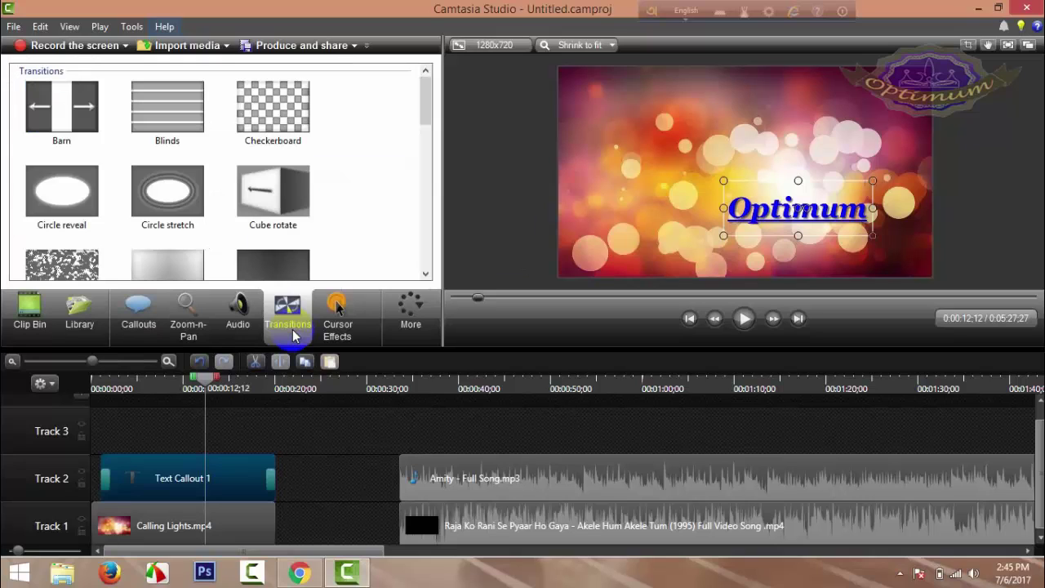
pyautogui.moveTo(426, 98); pyautogui.dragTo(415, 144)
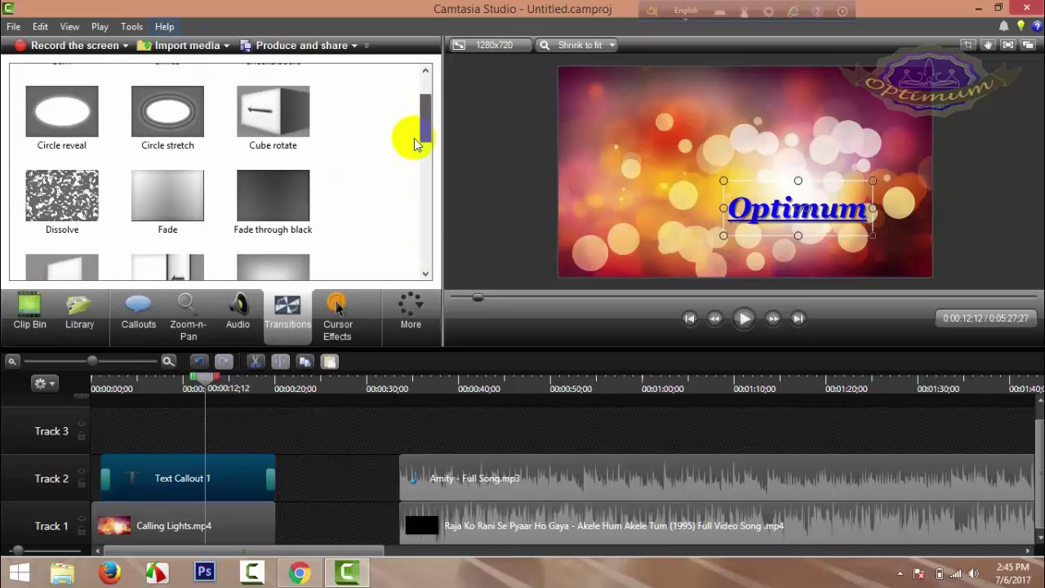
pyautogui.moveTo(205, 377); pyautogui.dragTo(141, 433)
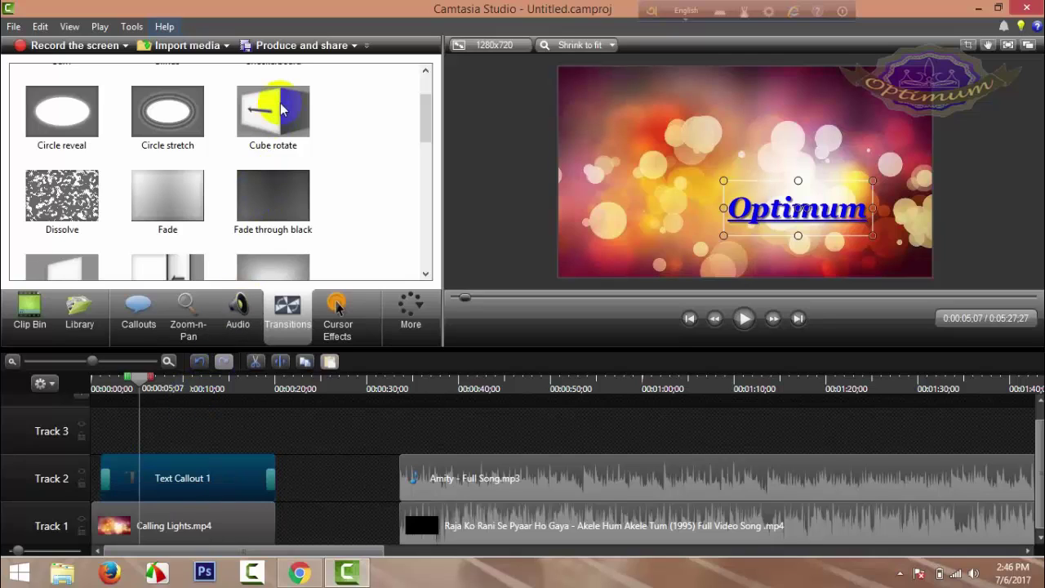
pyautogui.moveTo(280, 108); pyautogui.dragTo(106, 475)
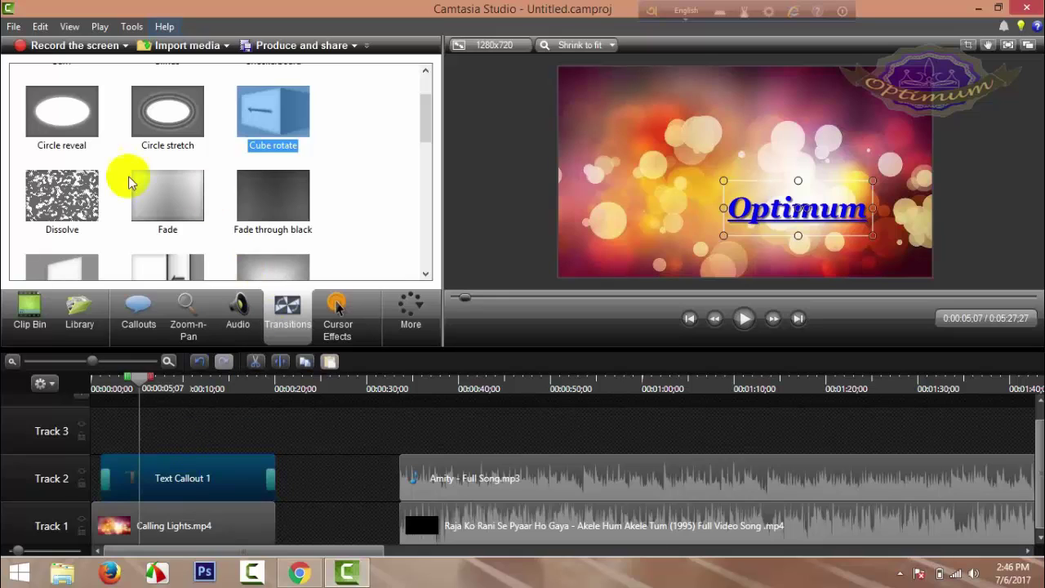
pyautogui.moveTo(71, 109); pyautogui.dragTo(263, 476)
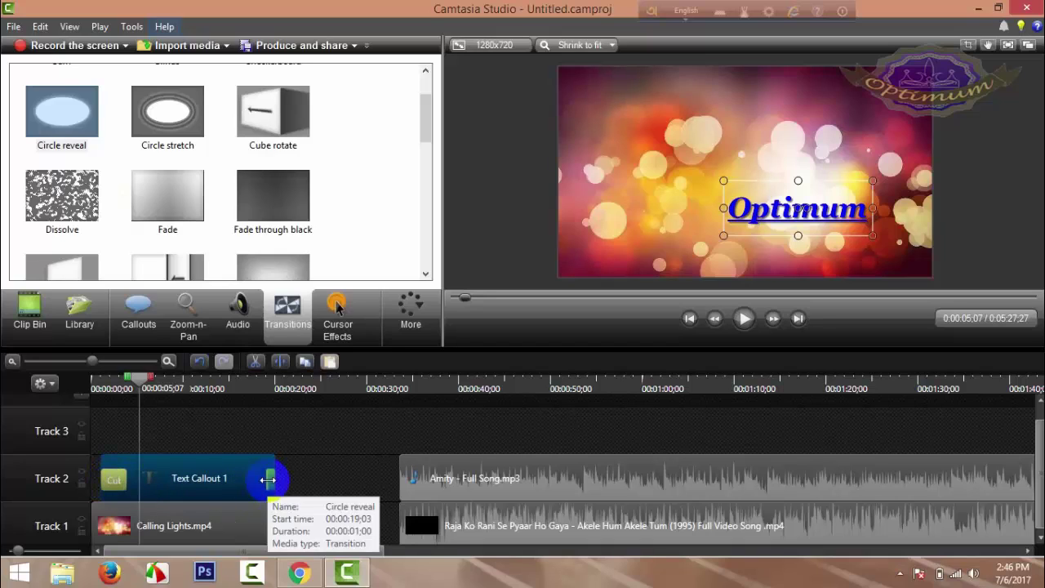
pyautogui.moveTo(265, 481); pyautogui.dragTo(245, 483)
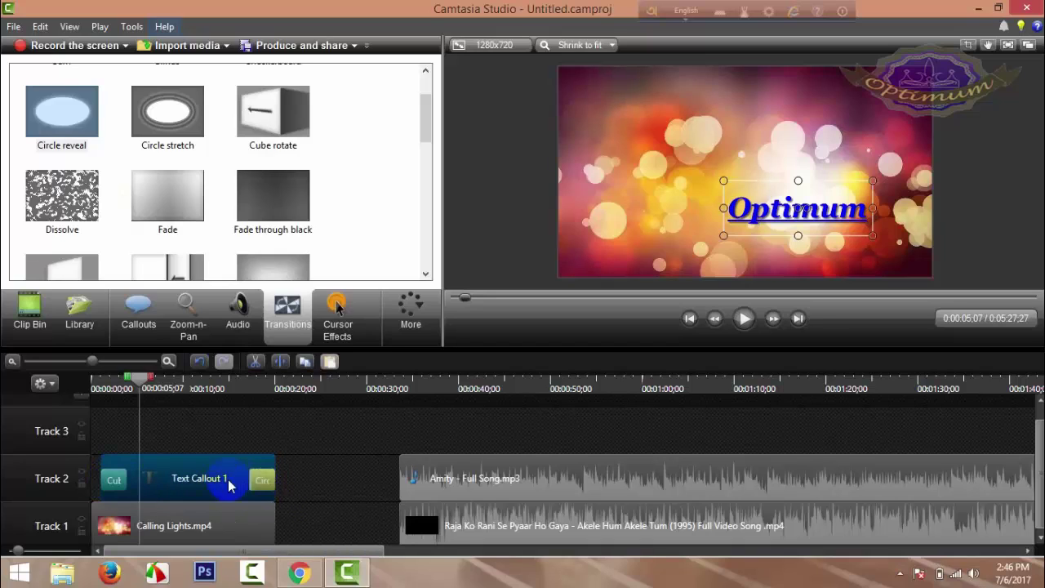
# - Play the title from the beginning through its end to check the text's opening and closing transitions
pyautogui.moveTo(139, 381); pyautogui.dragTo(44, 405)
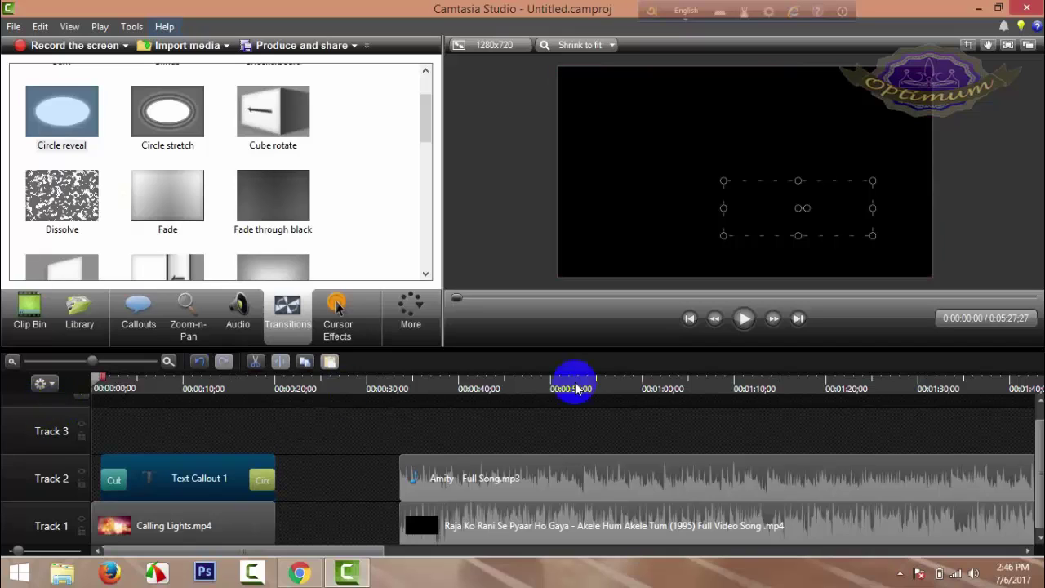
pyautogui.click(744, 318)
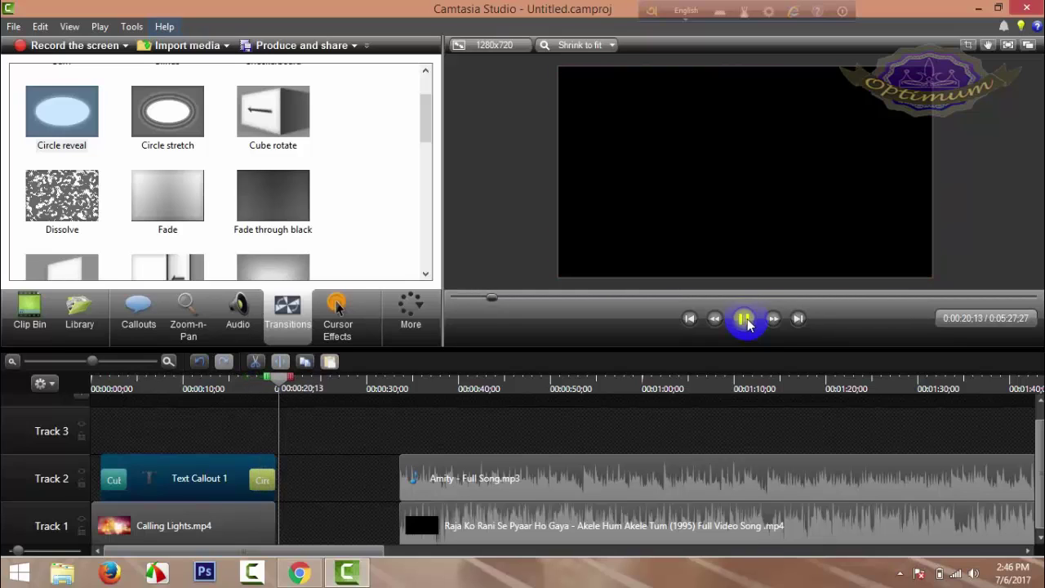
pyautogui.click(746, 320)
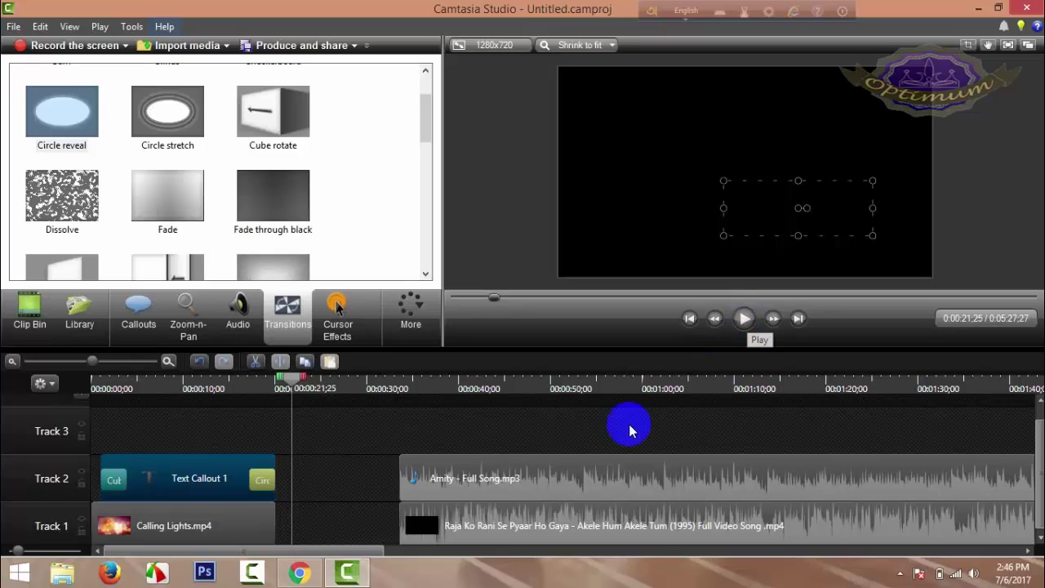
# - Deselect the callout and look through the library's media up to the Music - Amity folder
pyautogui.click(253, 418)
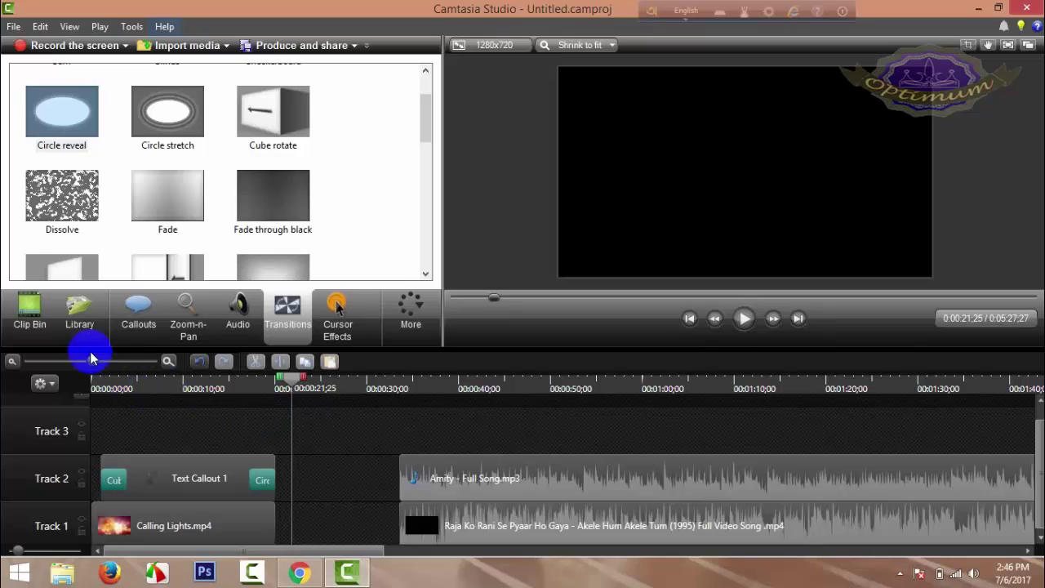
pyautogui.click(80, 318)
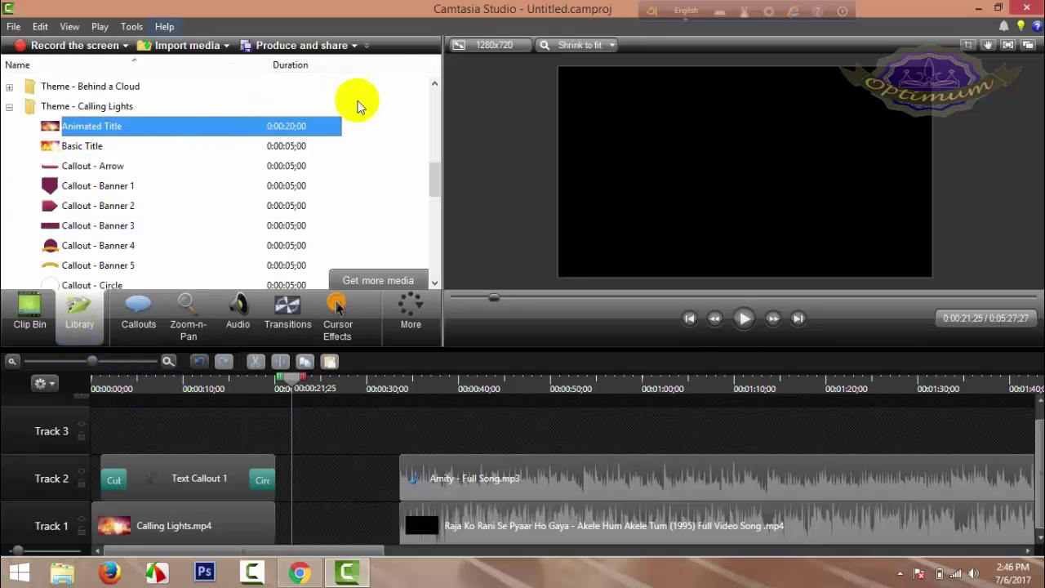
pyautogui.moveTo(441, 177); pyautogui.dragTo(455, 98)
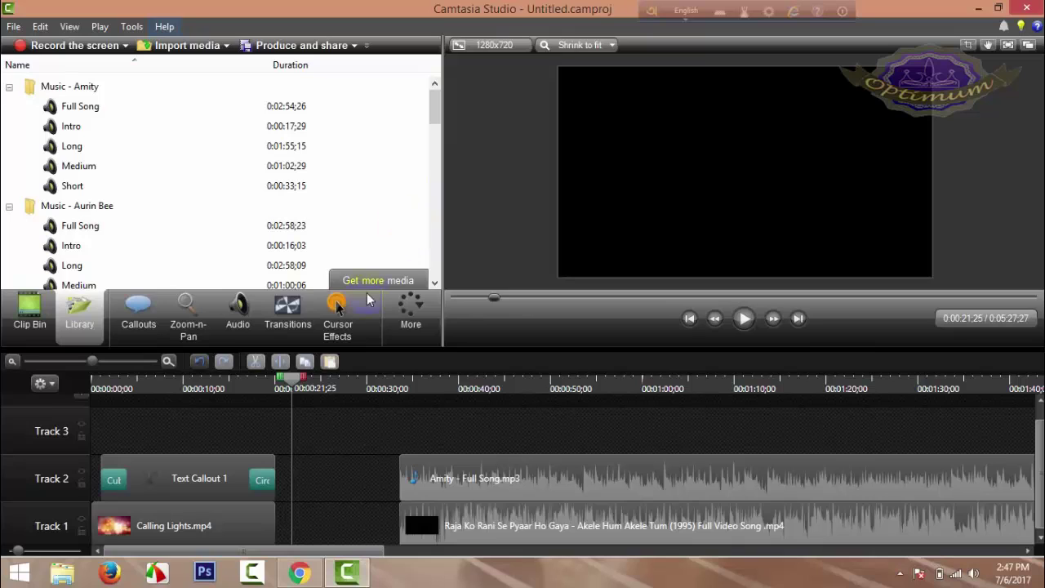
# - Scrub the playhead to about 11 seconds to inspect the Optimum title over the background
pyautogui.moveTo(289, 380); pyautogui.dragTo(173, 397)
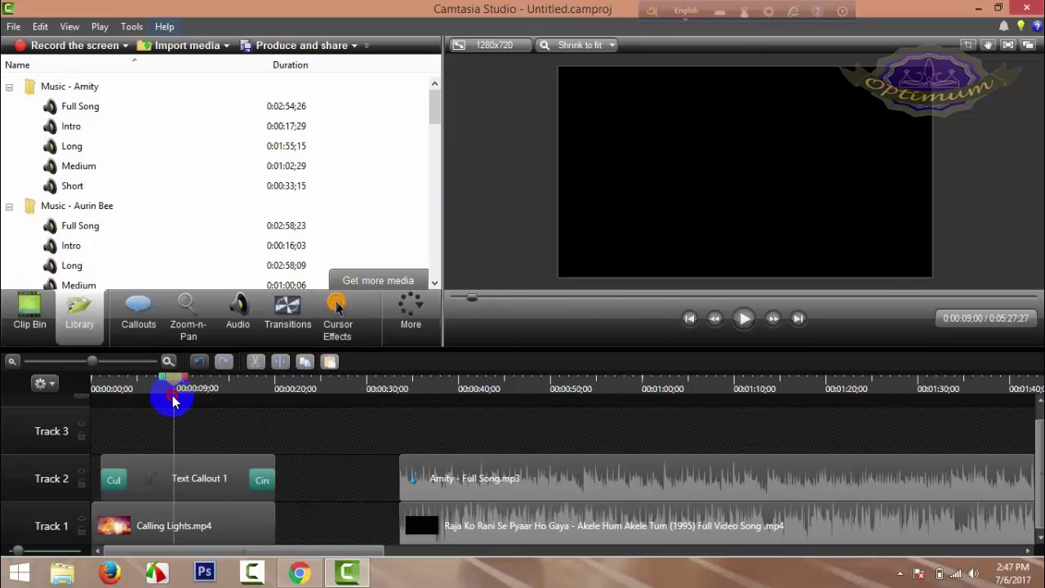
pyautogui.moveTo(275, 439); pyautogui.dragTo(90, 578)
pyautogui.click(312, 470)
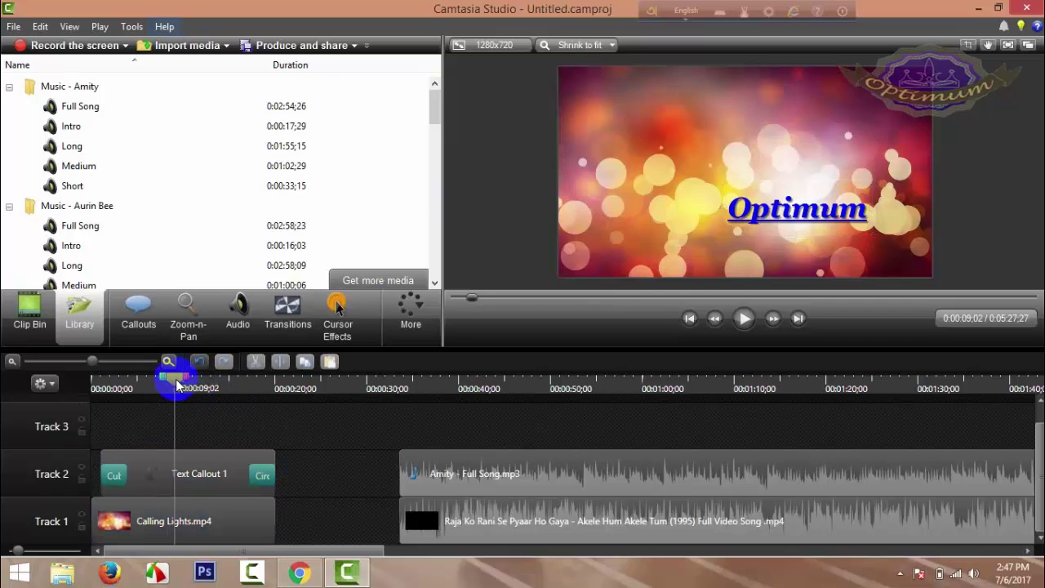
pyautogui.moveTo(176, 385)
pyautogui.mouseDown()
pyautogui.moveTo(223, 384)
pyautogui.moveTo(195, 384)
pyautogui.mouseUp()
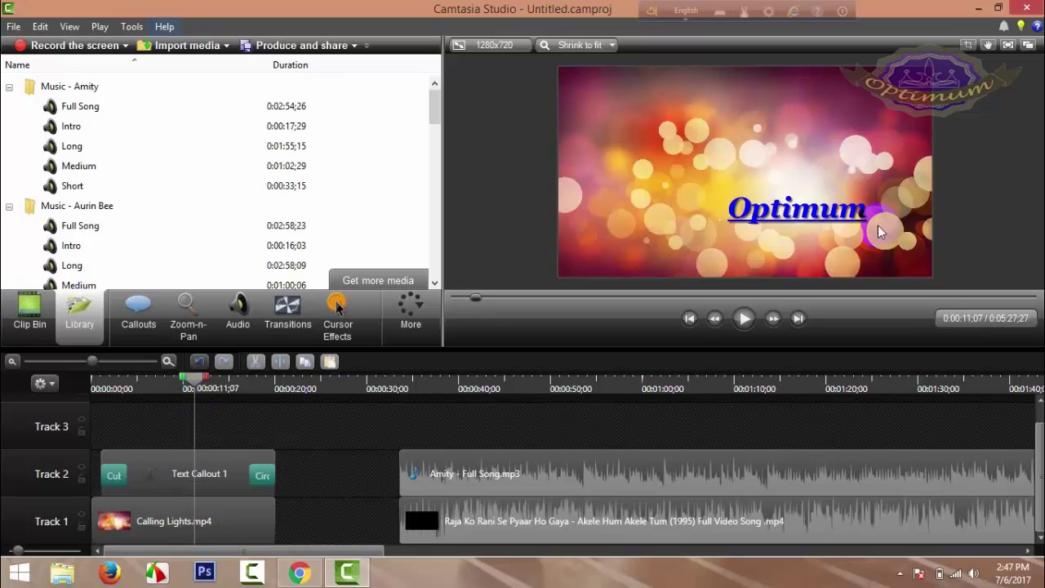
# - Cut Text Callout 1 from Track 2 and align Calling Lights.mp4 with the start of Track 1
pyautogui.rightClick(181, 480)
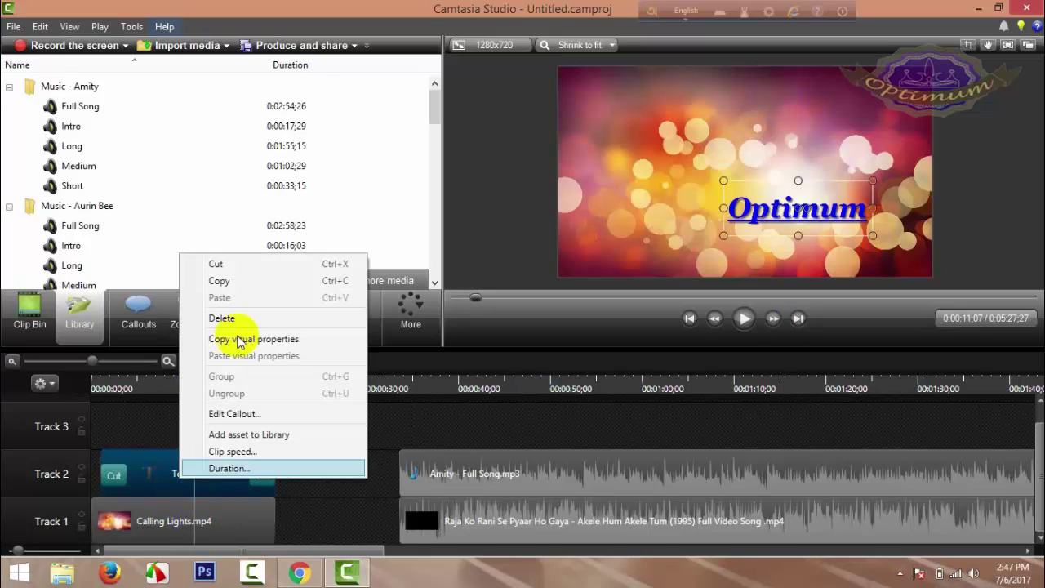
pyautogui.click(238, 265)
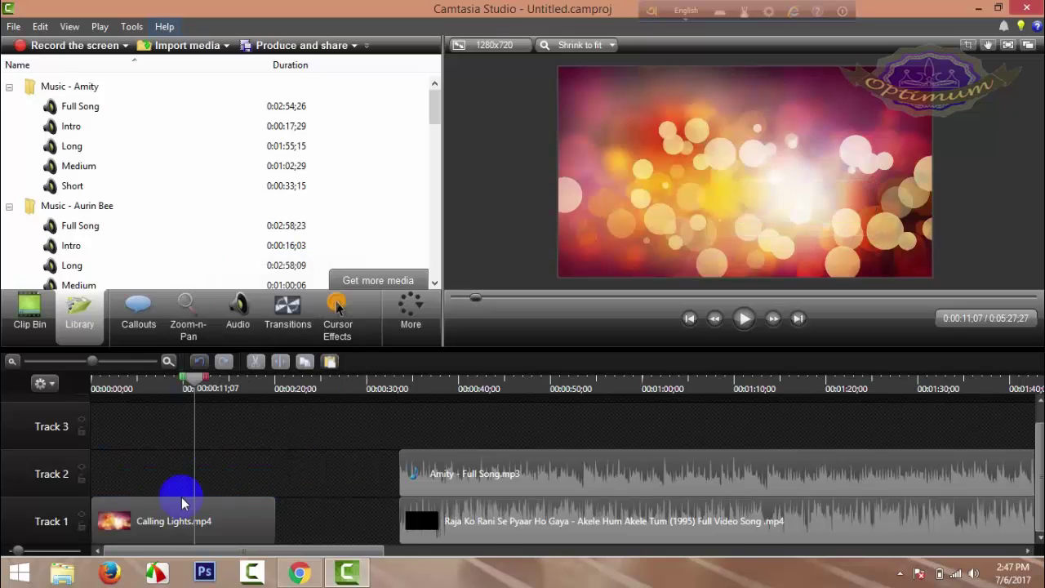
pyautogui.moveTo(231, 518); pyautogui.dragTo(164, 518)
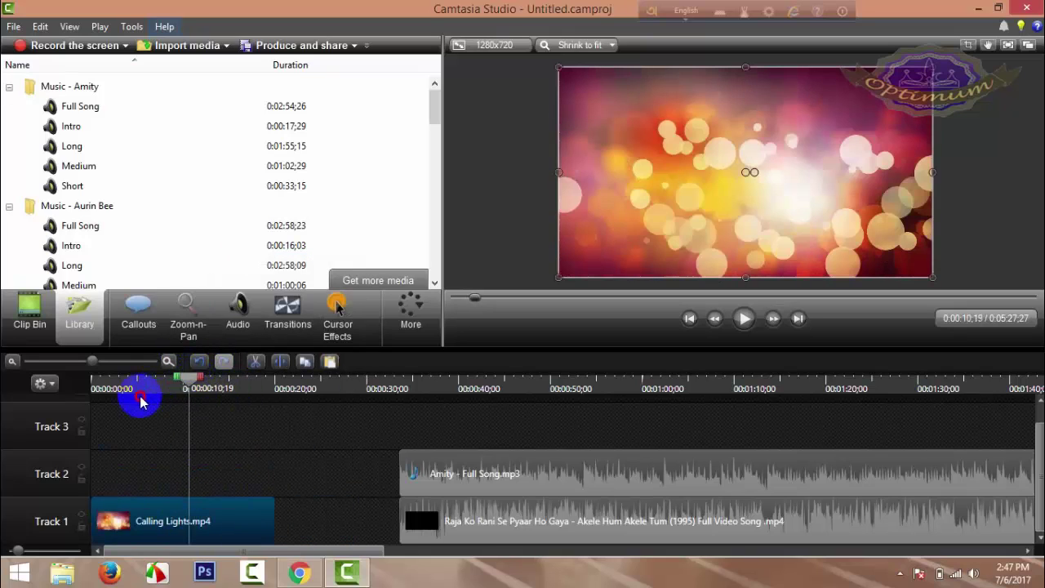
# - Add a text callout on Track 2 above Calling Lights.mp4 and shift it to start about 3 seconds into the timeline
pyautogui.click(172, 439)
pyautogui.moveTo(172, 439); pyautogui.dragTo(74, 432)
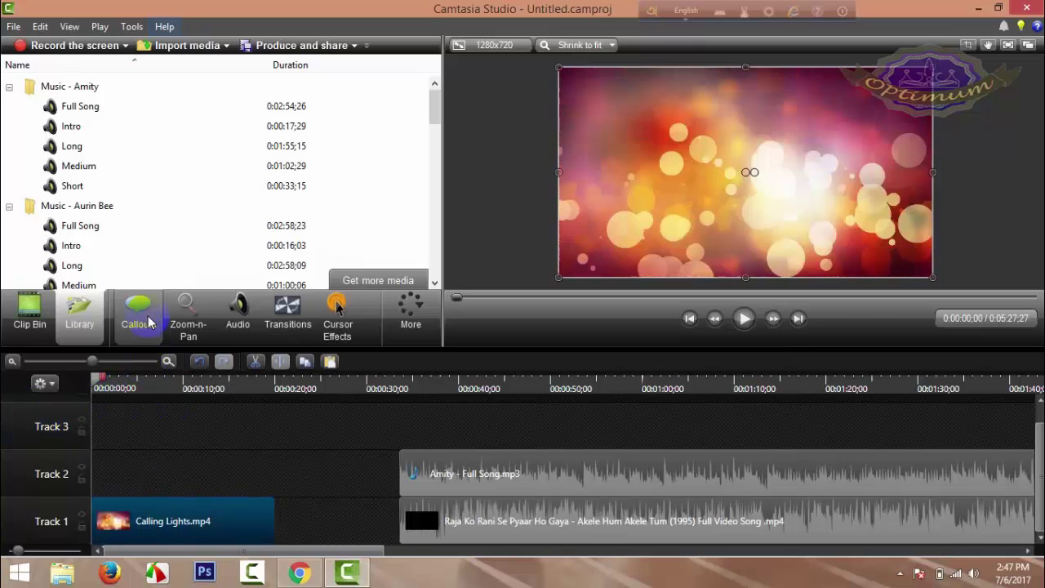
pyautogui.click(138, 311)
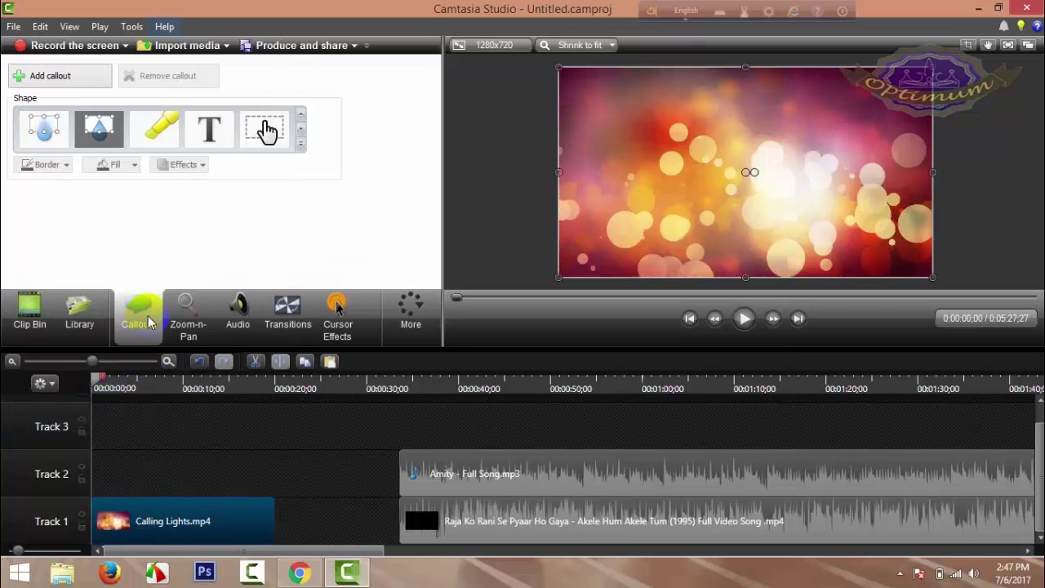
pyautogui.click(219, 143)
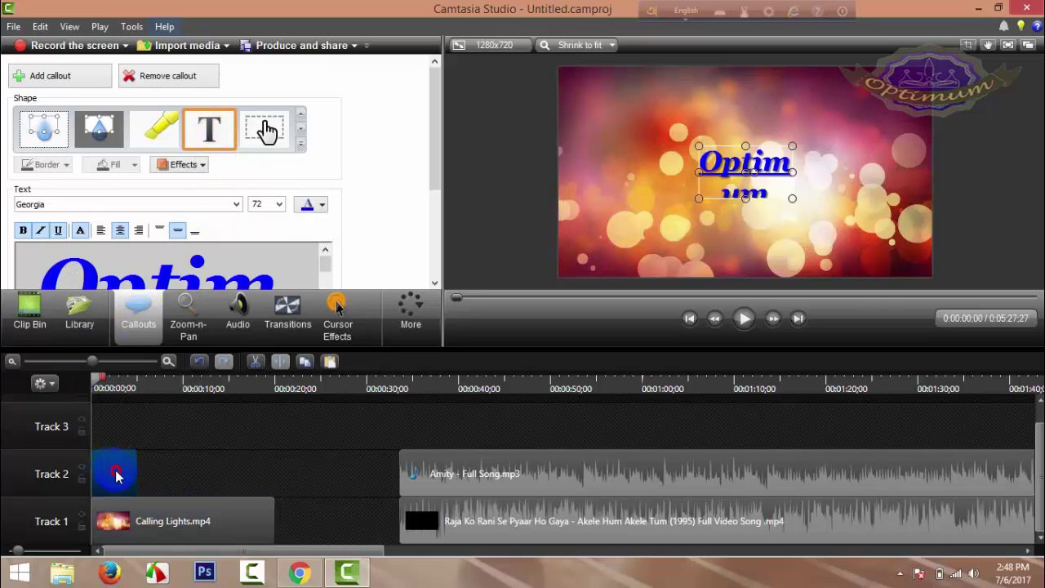
pyautogui.moveTo(112, 474); pyautogui.dragTo(138, 475)
# - Clear all of the existing Optimum text from the new callout
pyautogui.moveTo(51, 252); pyautogui.dragTo(341, 409)
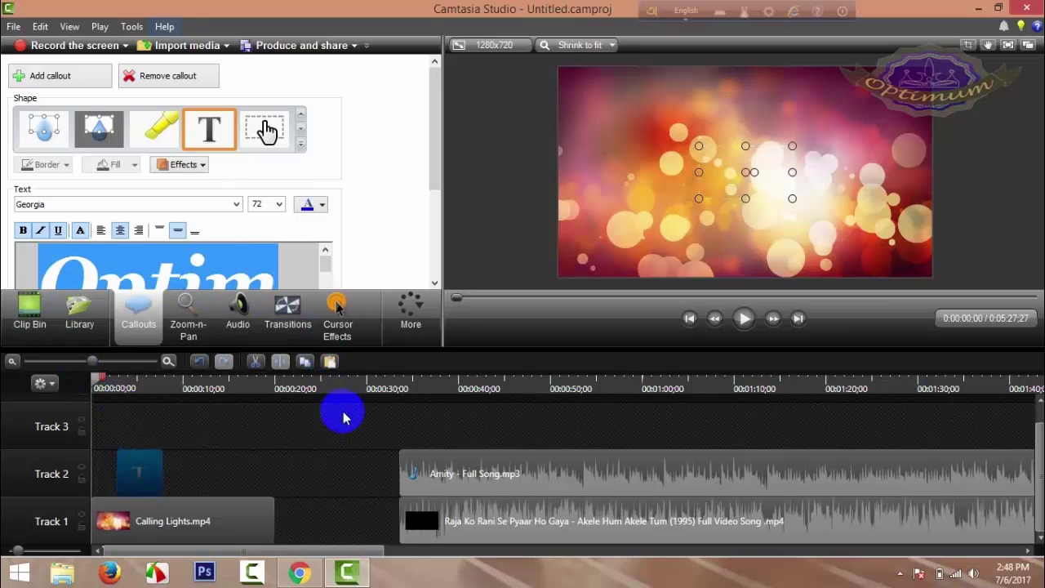
pyautogui.press('BackSpace')
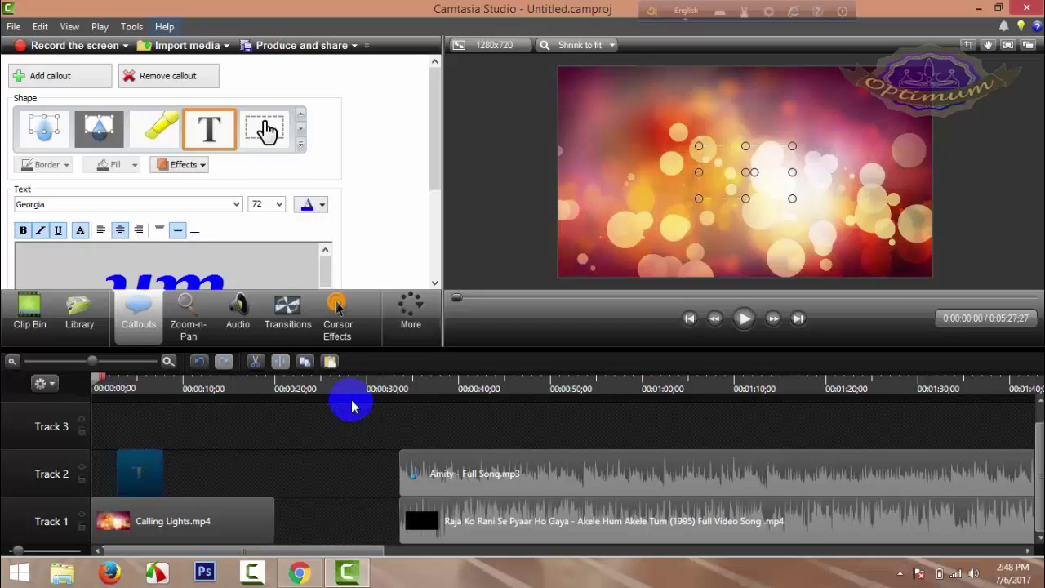
pyautogui.moveTo(239, 274); pyautogui.dragTo(4, 278)
pyautogui.press('BackSpace')
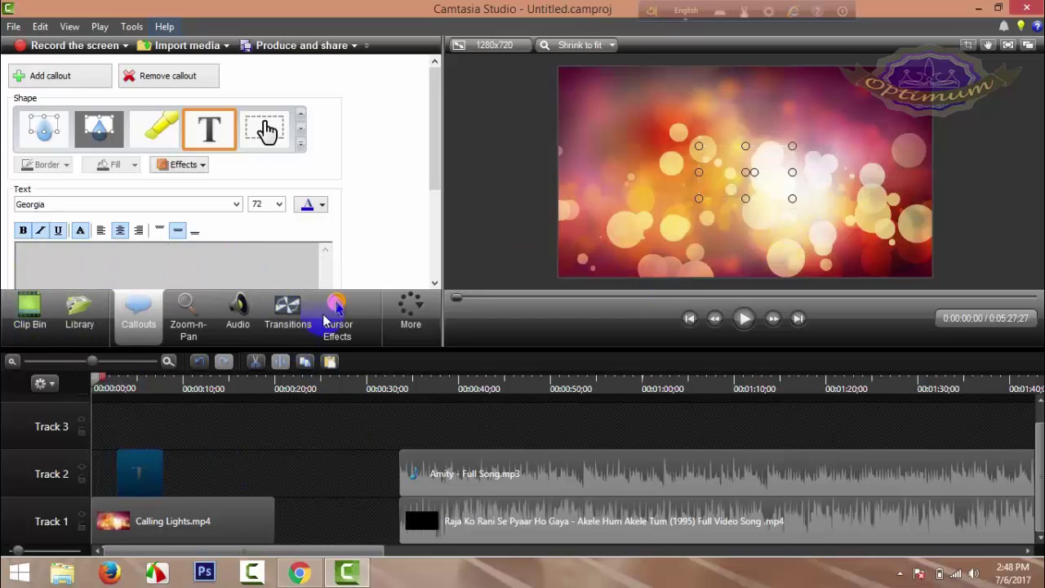
# - With the playhead at 0:00:04;15, enter ZZZQQ as the callout text and widen the callout until it fits on one line
pyautogui.moveTo(95, 384); pyautogui.dragTo(130, 391)
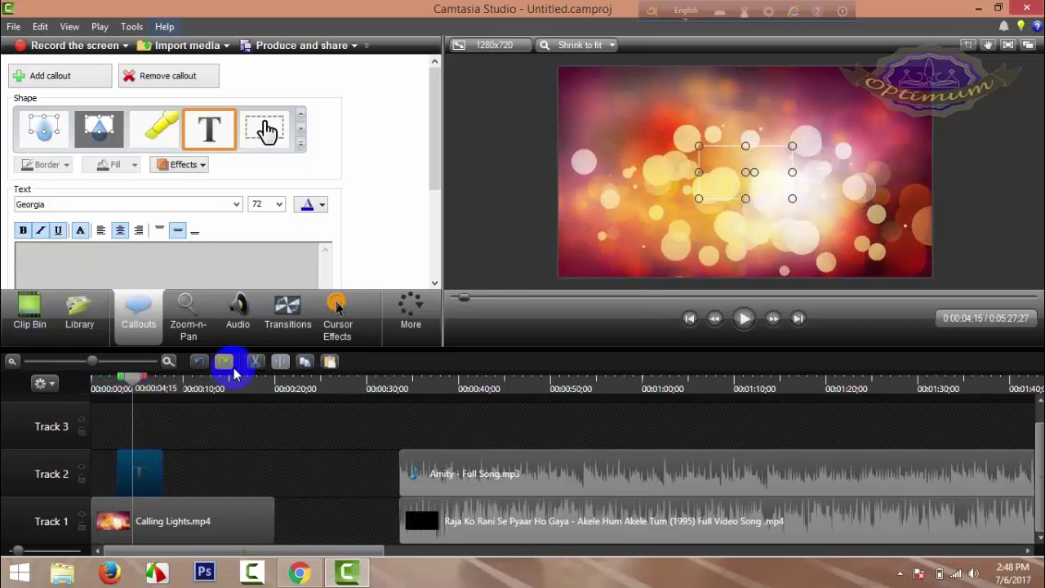
pyautogui.click(772, 168)
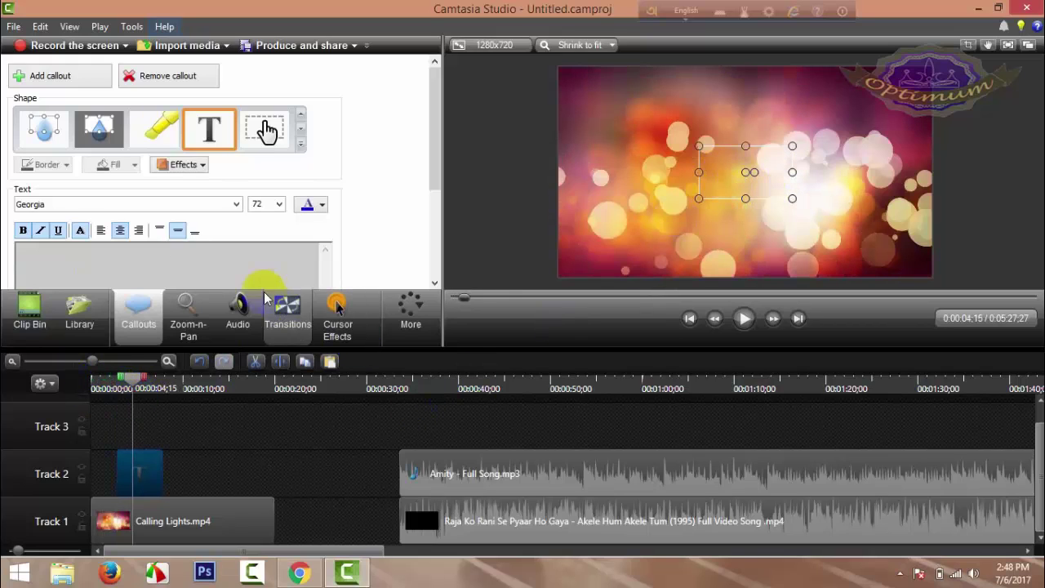
pyautogui.click(242, 261)
pyautogui.write('Z')
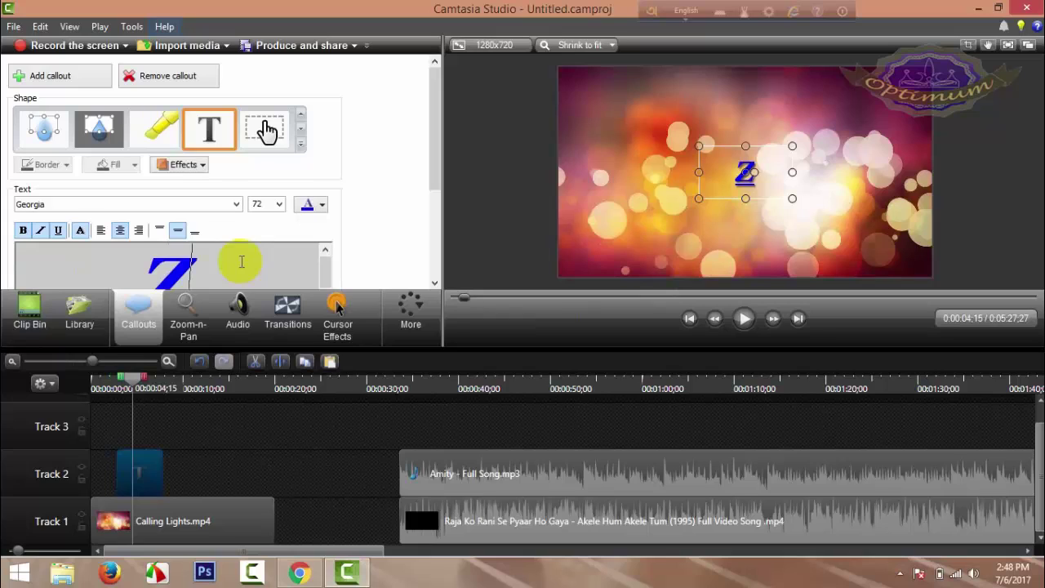
pyautogui.write('ZZz')
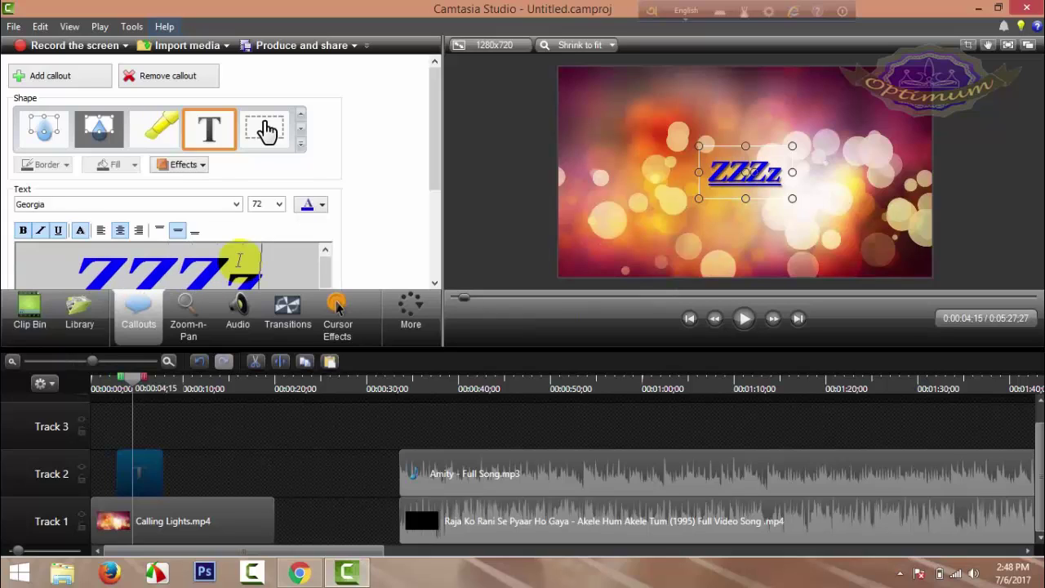
pyautogui.press('BackSpace')
pyautogui.write('QQ')
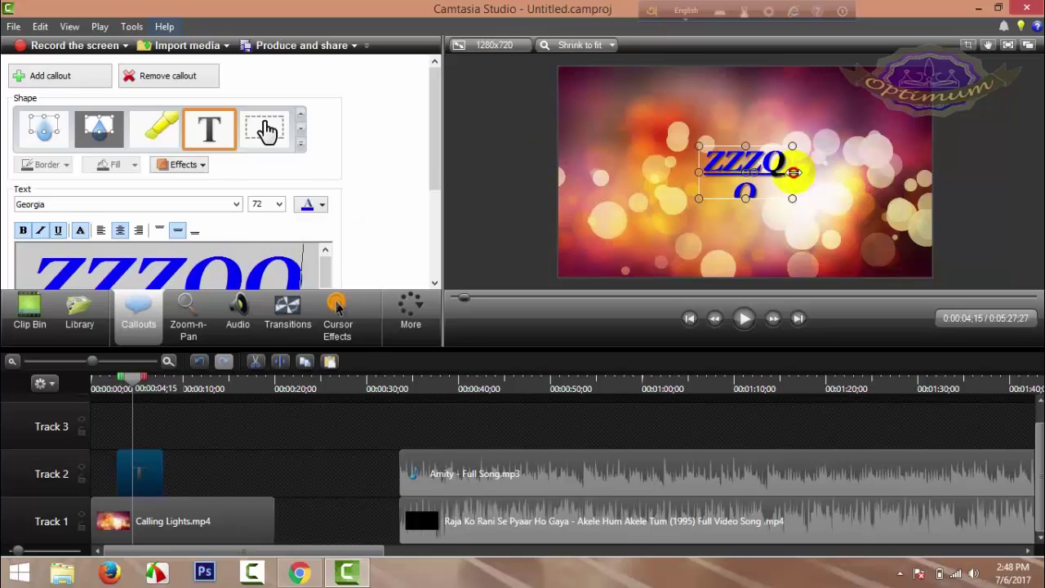
pyautogui.moveTo(794, 172); pyautogui.dragTo(812, 173)
pyautogui.moveTo(781, 174); pyautogui.dragTo(772, 174)
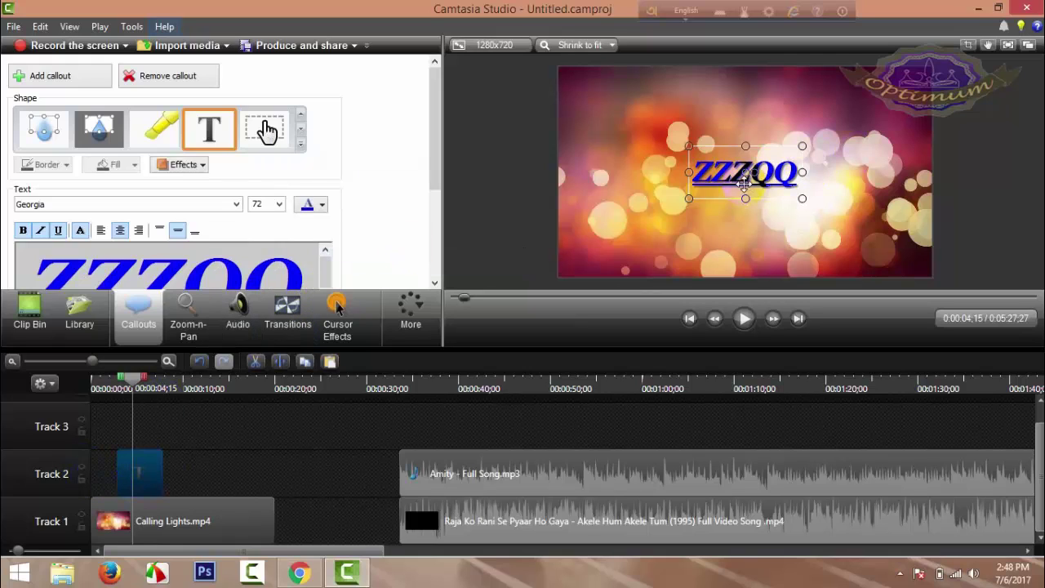
# - Move the ZZZQQ callout to the upper-left corner of the video frame and rotate it counterclockwise so the text slants upward
pyautogui.moveTo(745, 185); pyautogui.dragTo(599, 116)
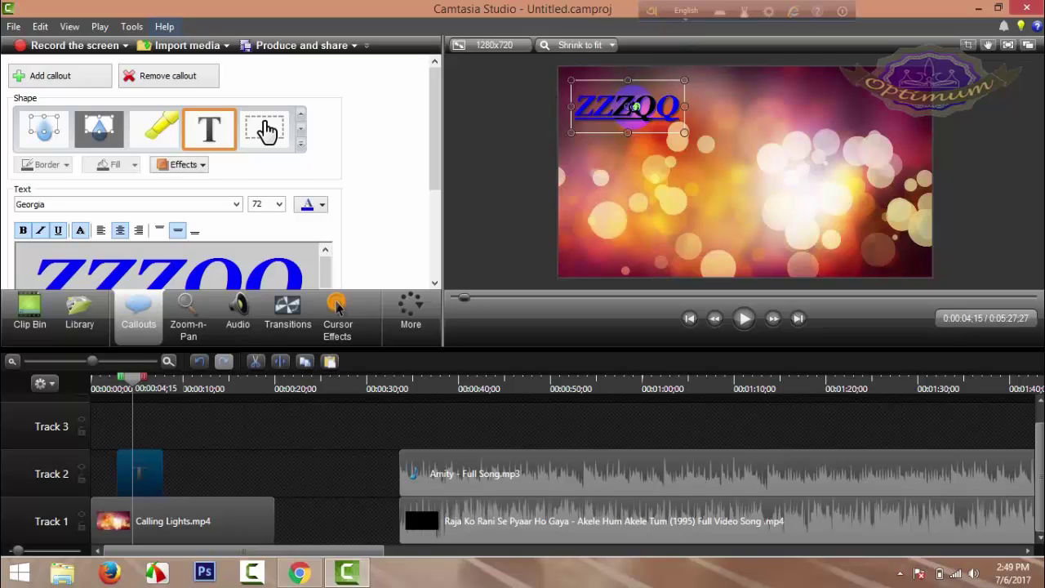
pyautogui.moveTo(637, 107); pyautogui.dragTo(637, 101)
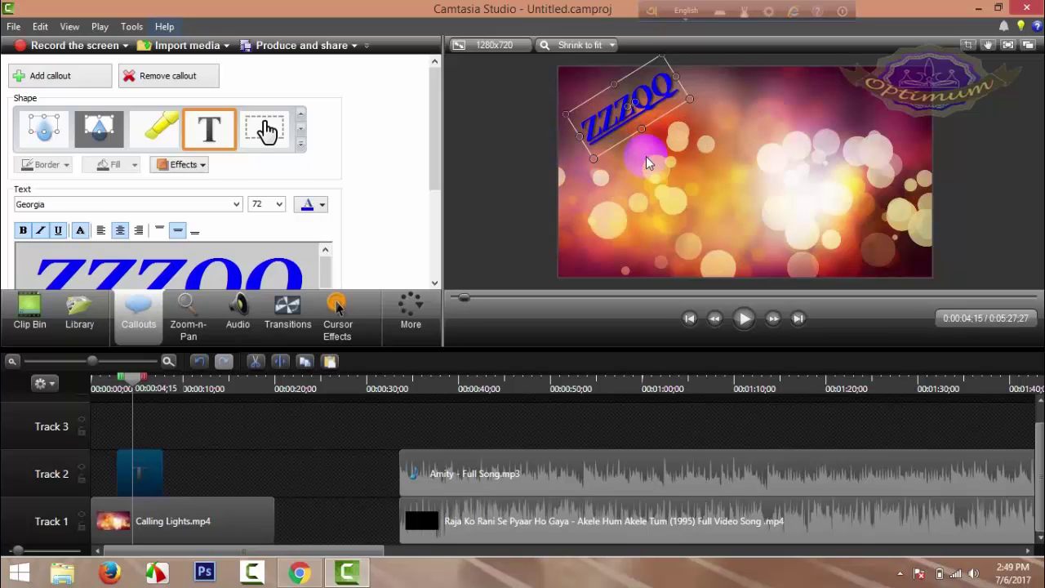
pyautogui.click(625, 214)
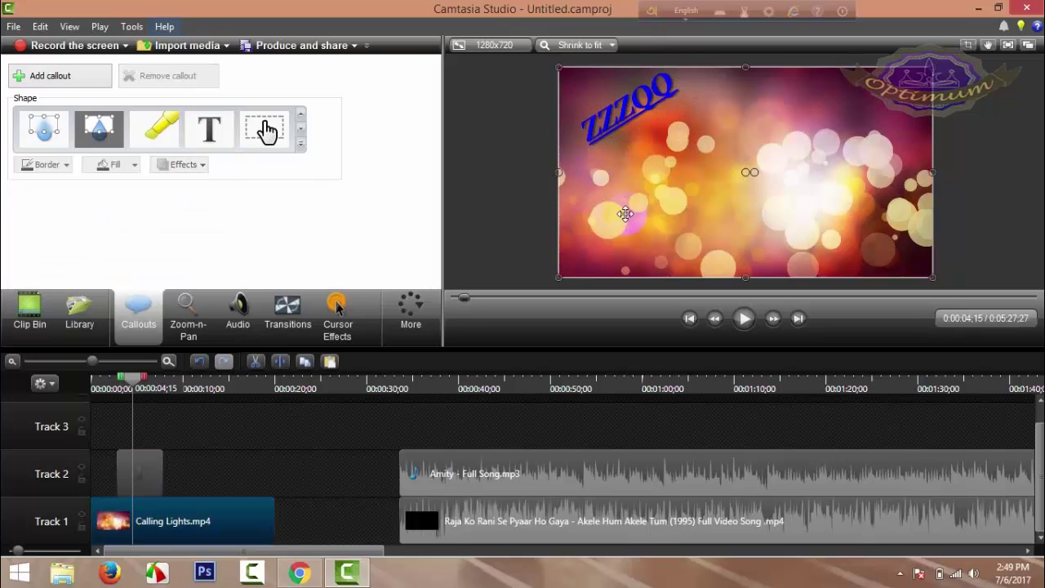